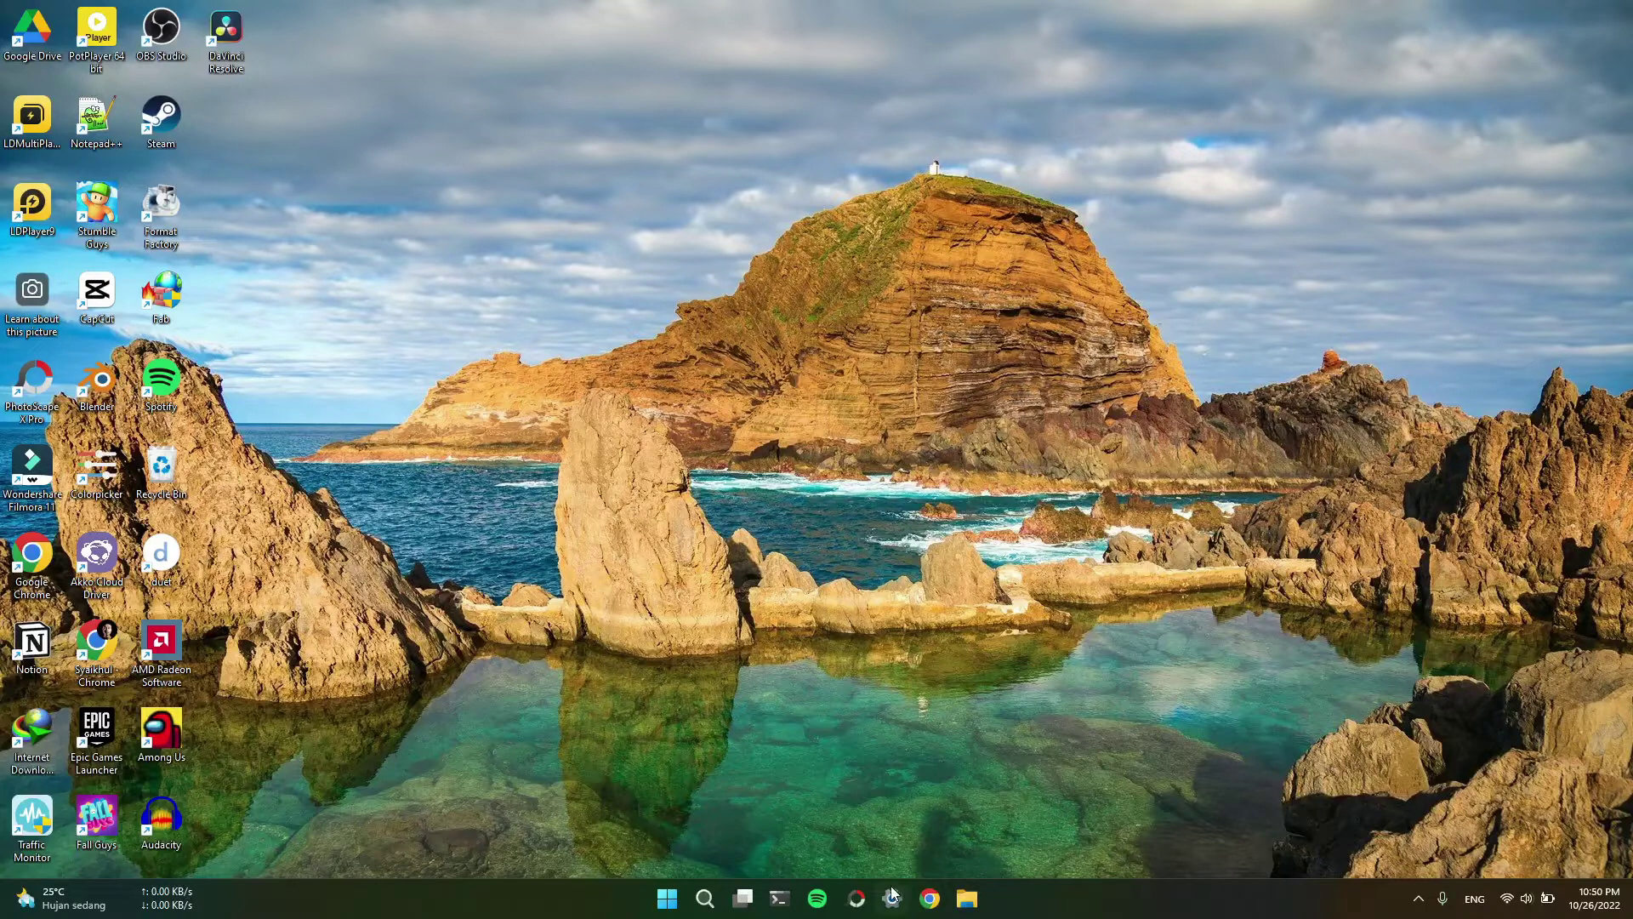
# Step: Open the Windows account settings to check the signed-in Microsoft account, and close Settings
pyautogui.click(667, 898)
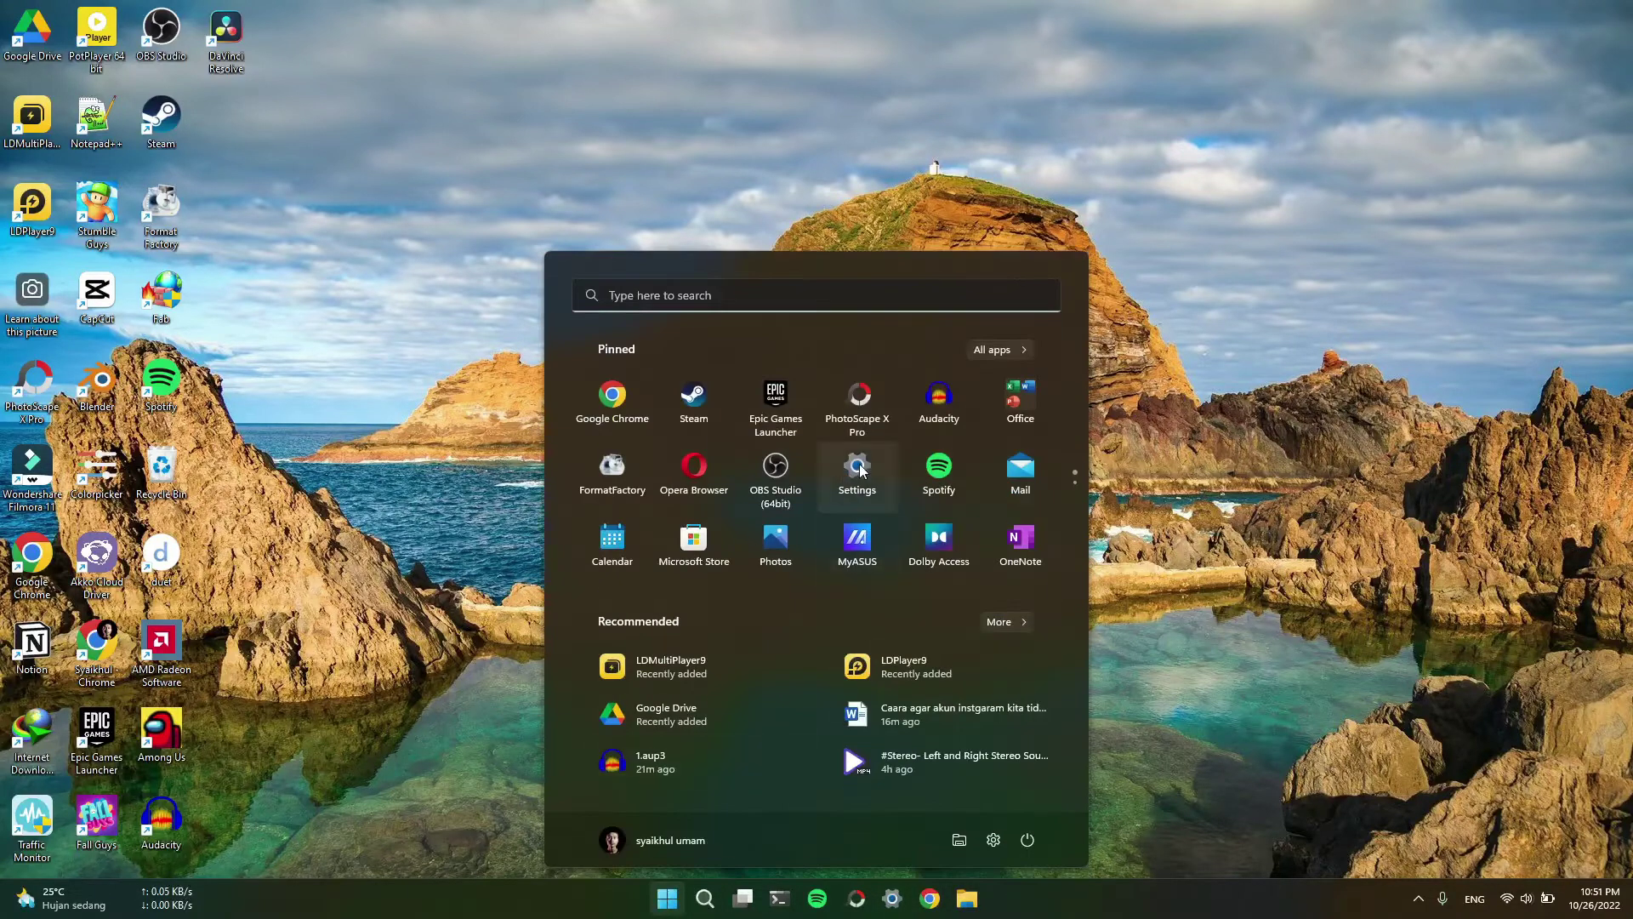
pyautogui.click(861, 469)
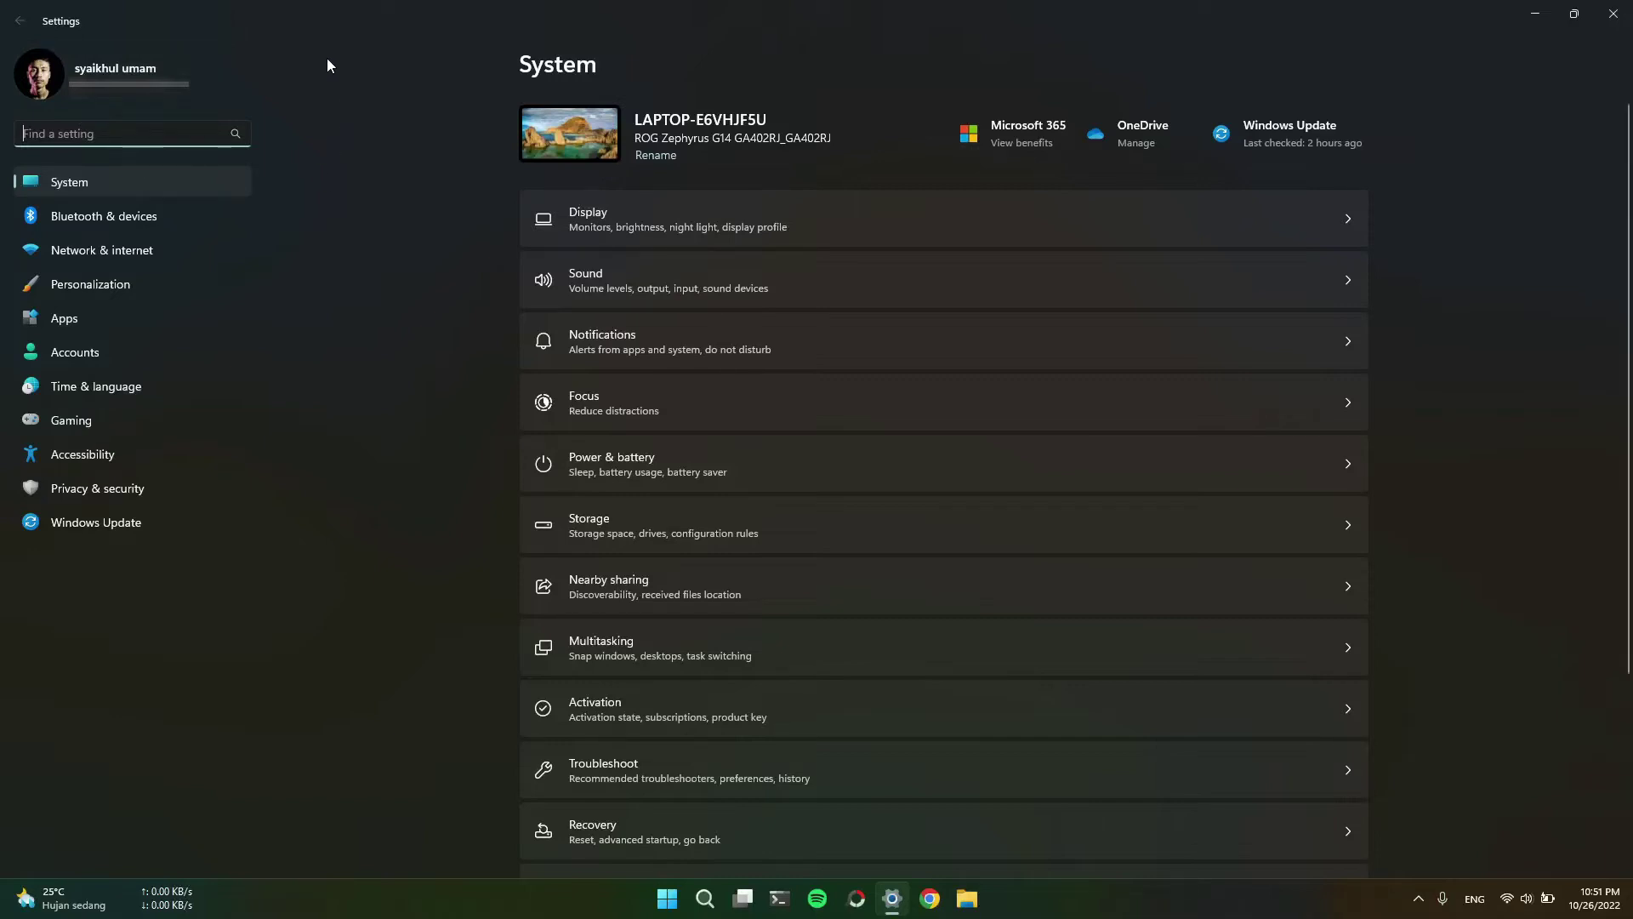
pyautogui.click(95, 352)
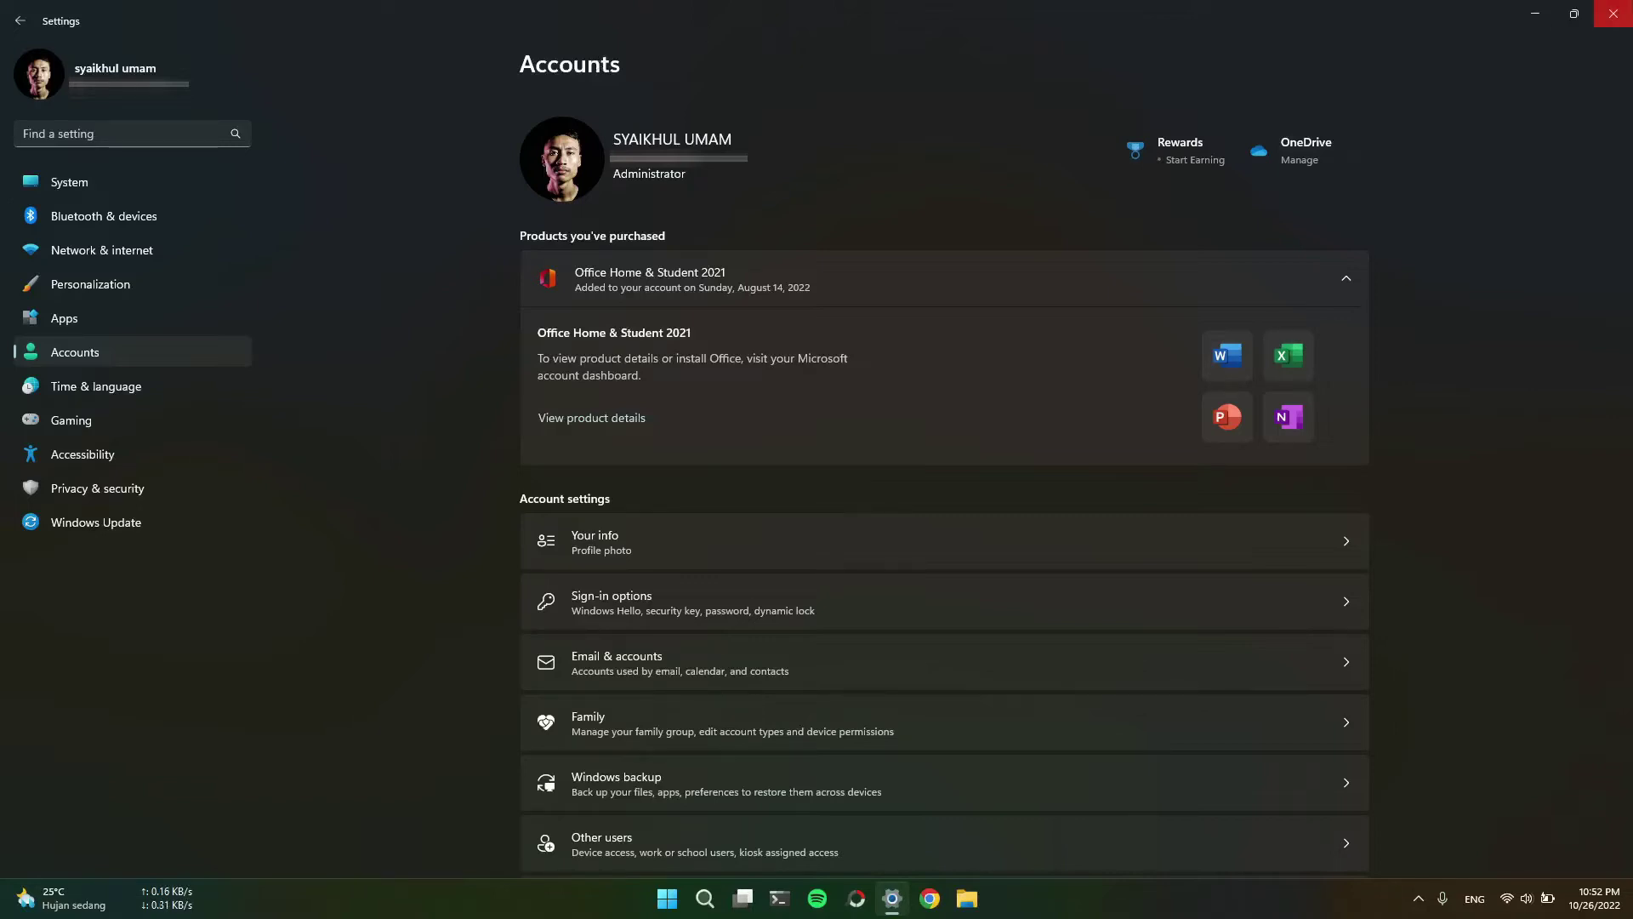
pyautogui.click(1614, 13)
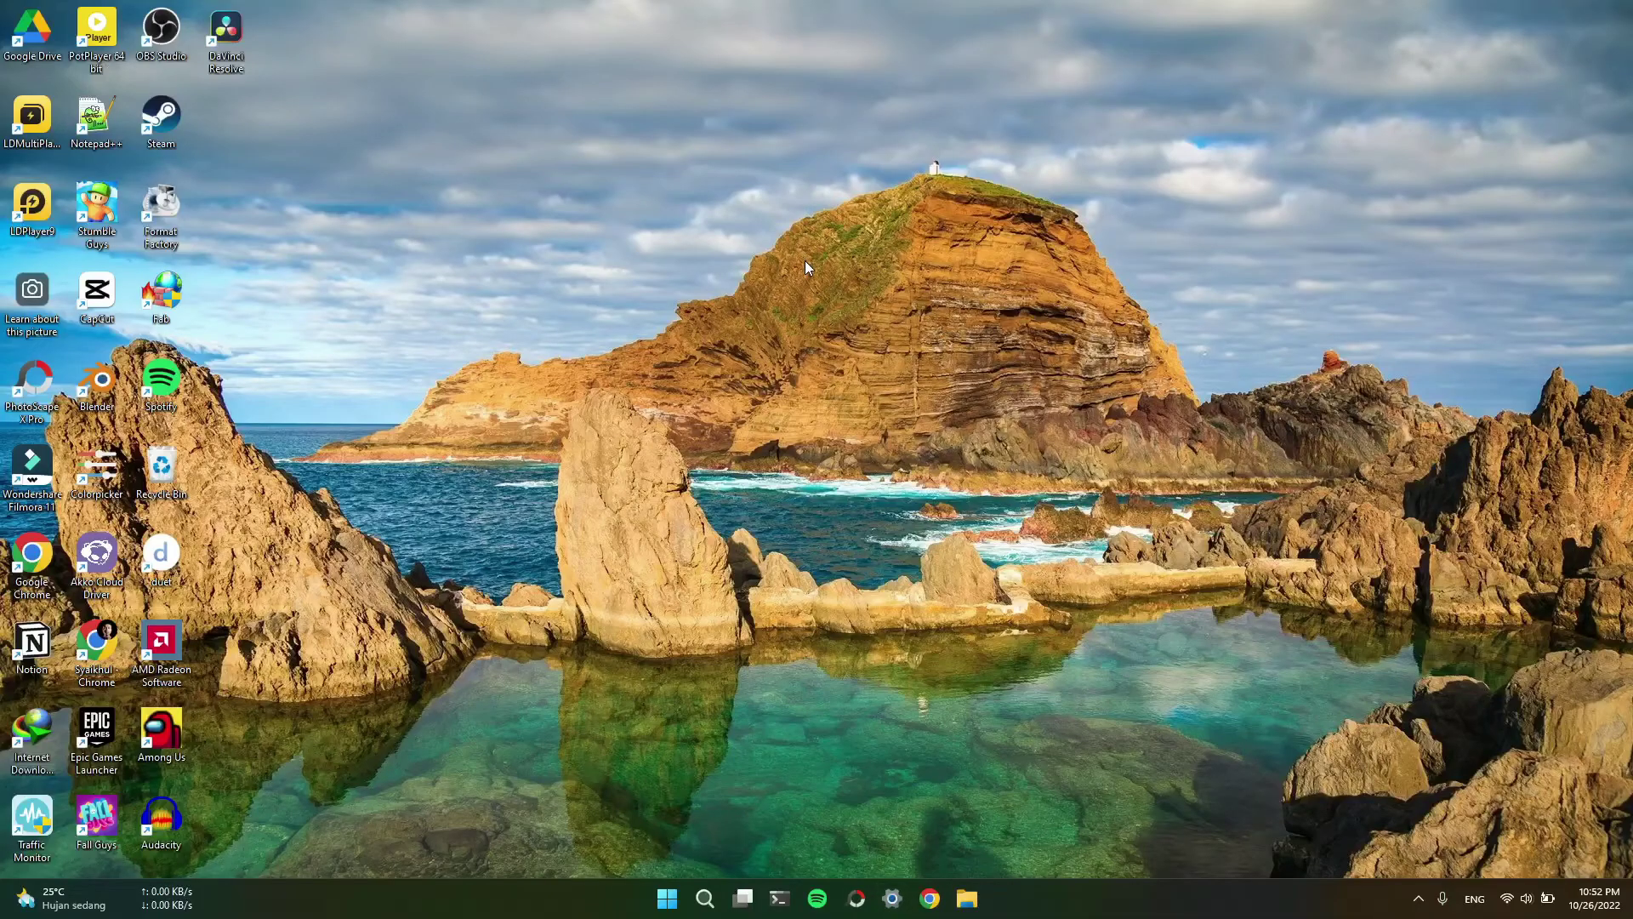
# Step: Open Microsoft Store and search for "ludo king"
pyautogui.click(662, 903)
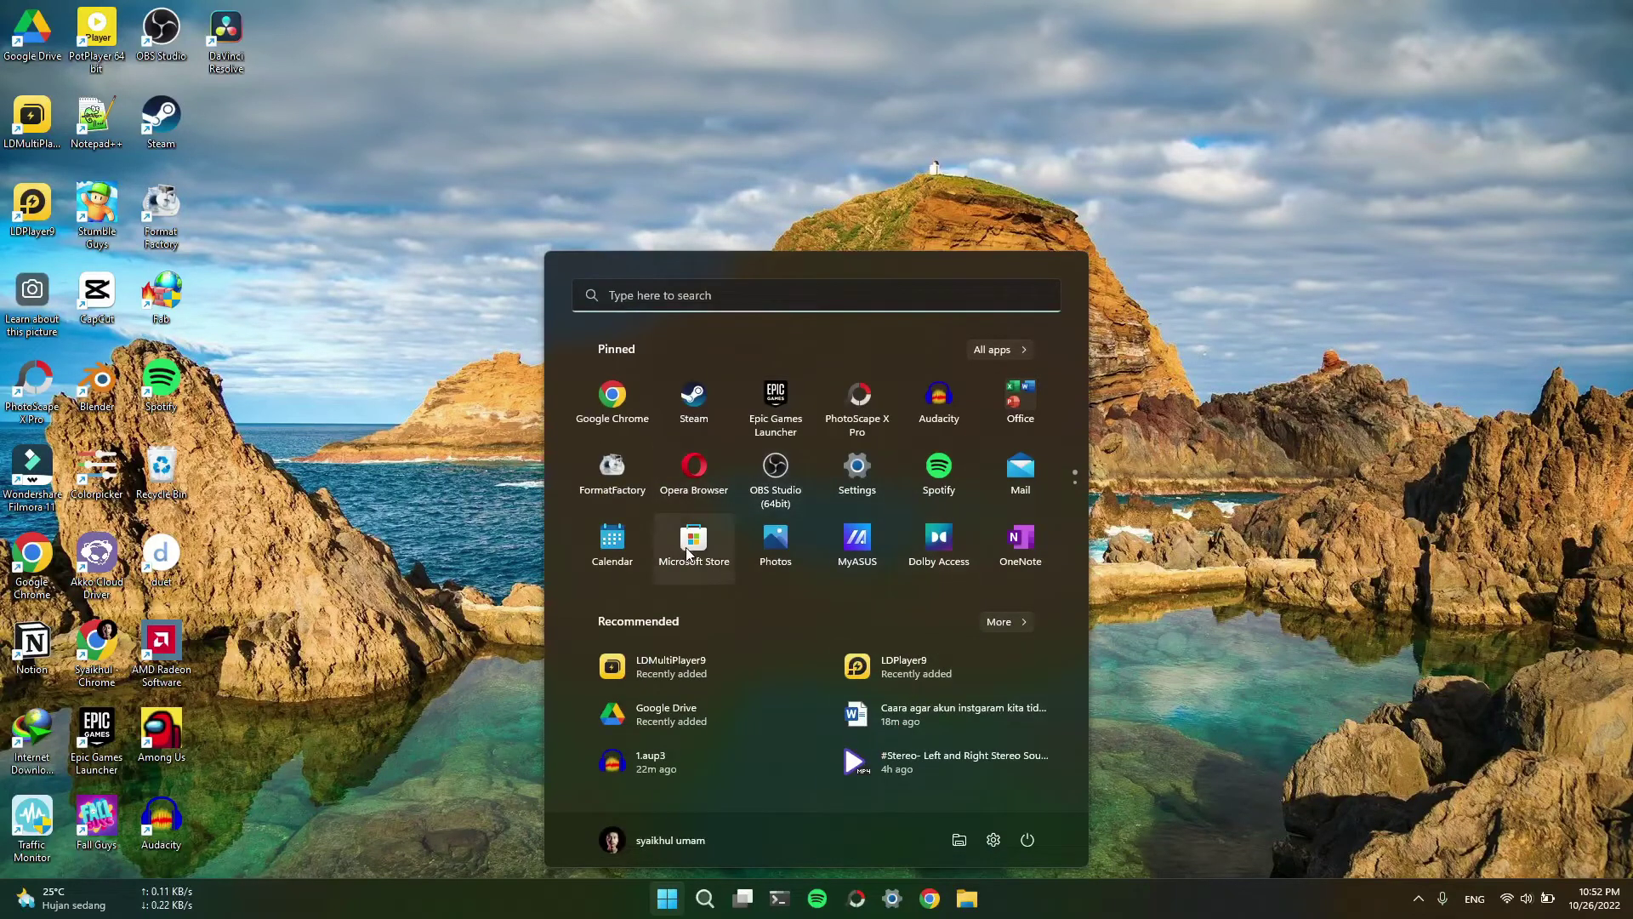
pyautogui.click(689, 553)
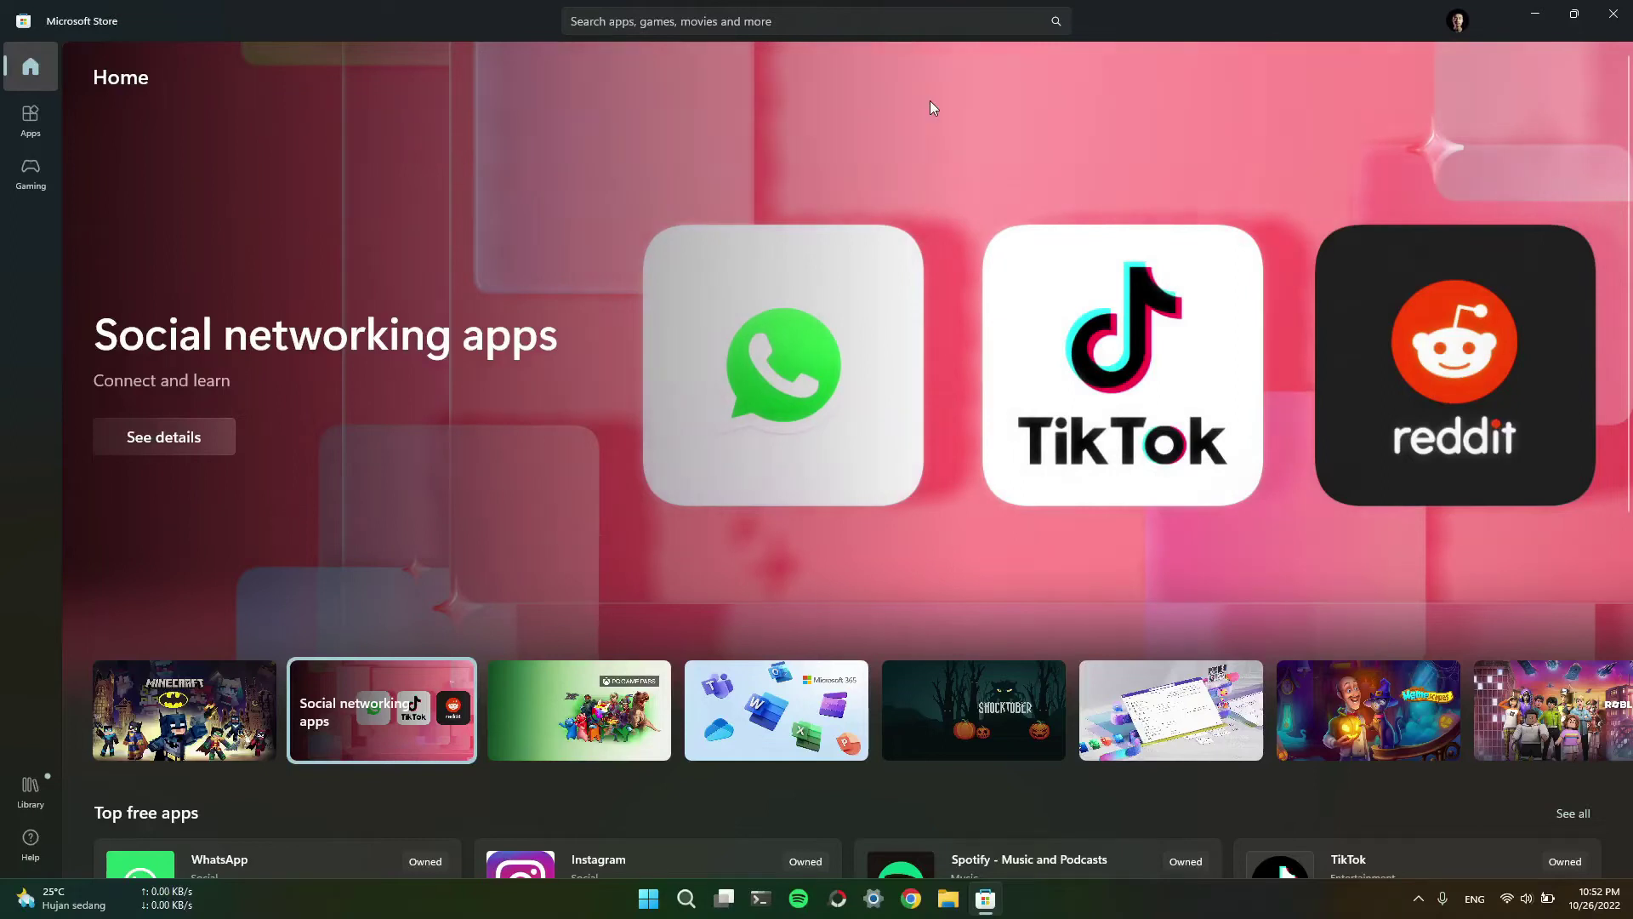
pyautogui.click(649, 23)
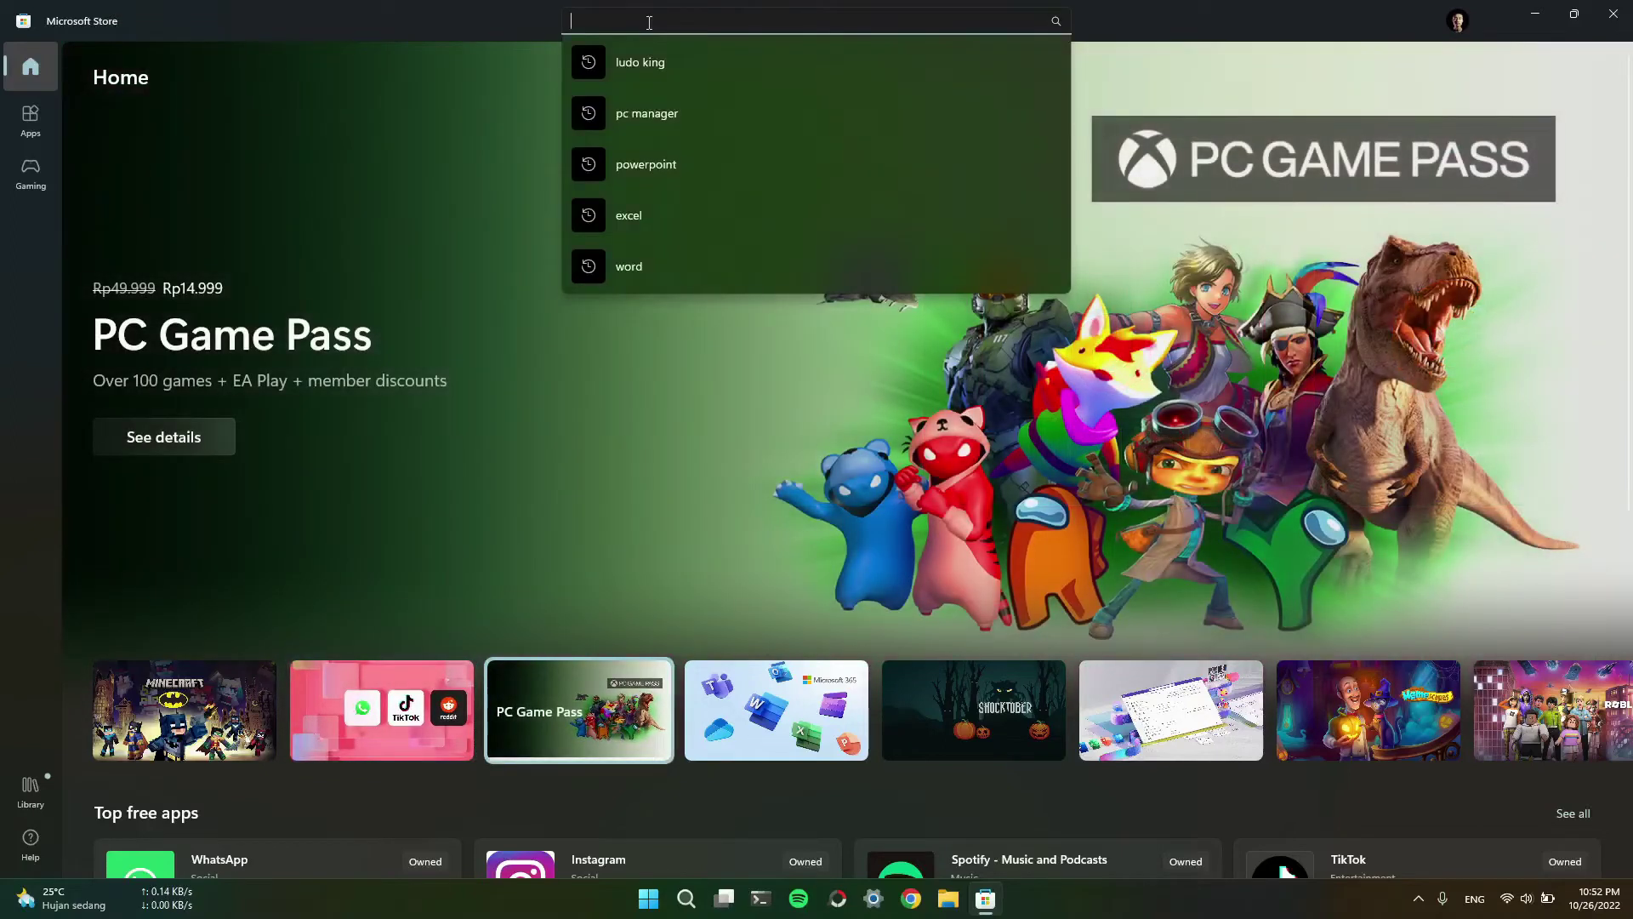
pyautogui.write('ludo ki')
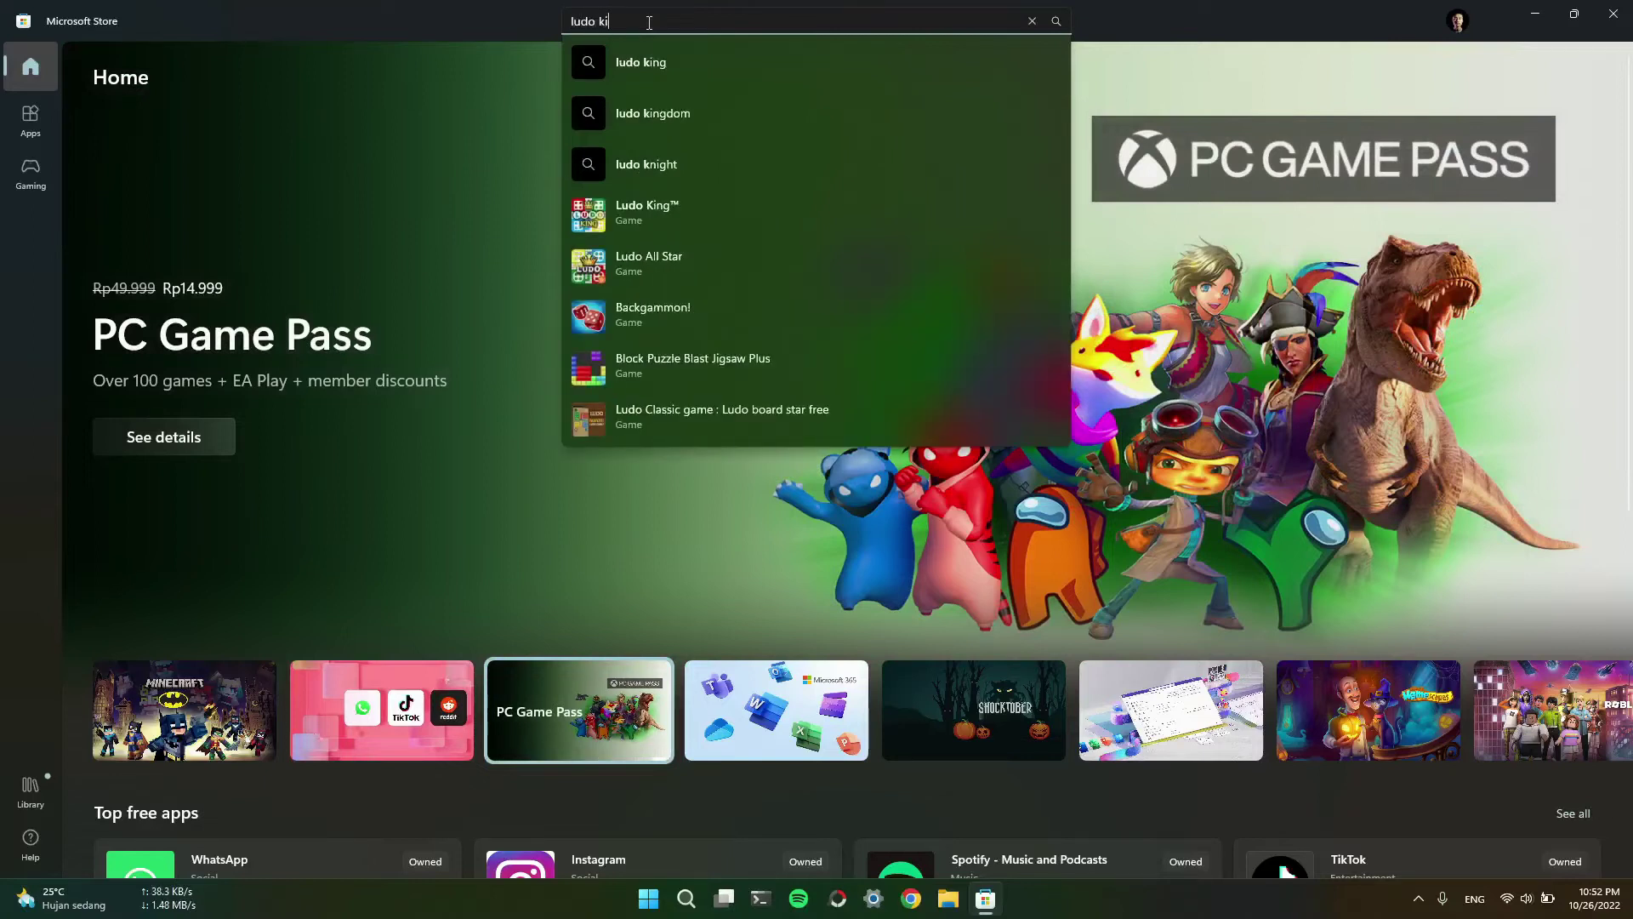
pyautogui.write('ng')
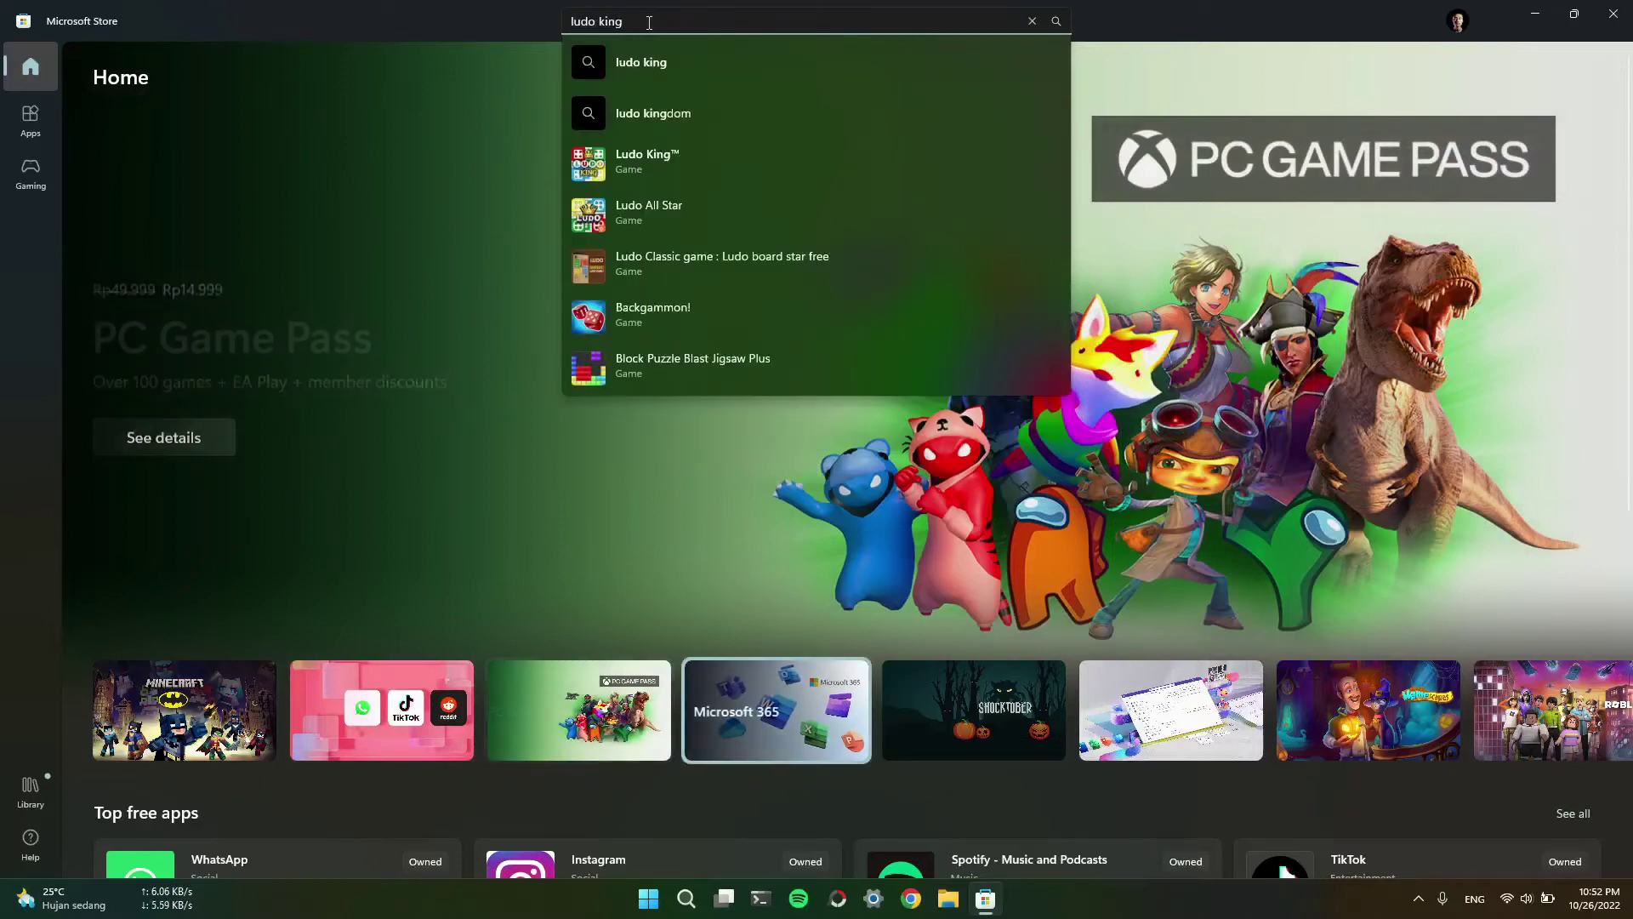
pyautogui.press('Return')
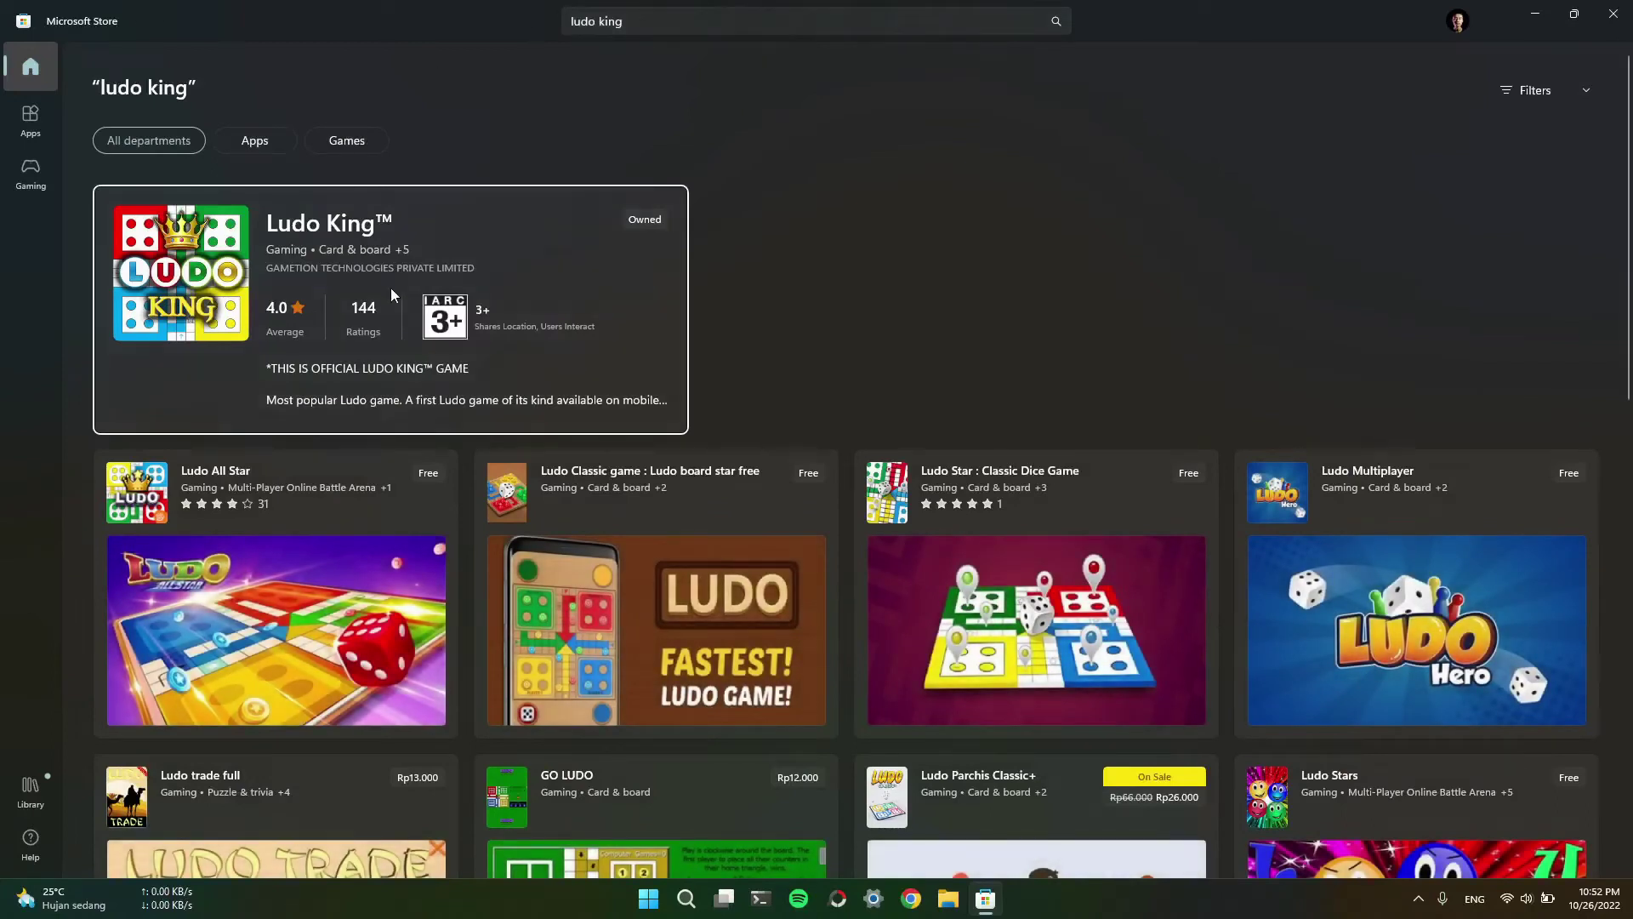
# Step: Review the Ludo King™ store page, install the game, and close the store
pyautogui.click(424, 230)
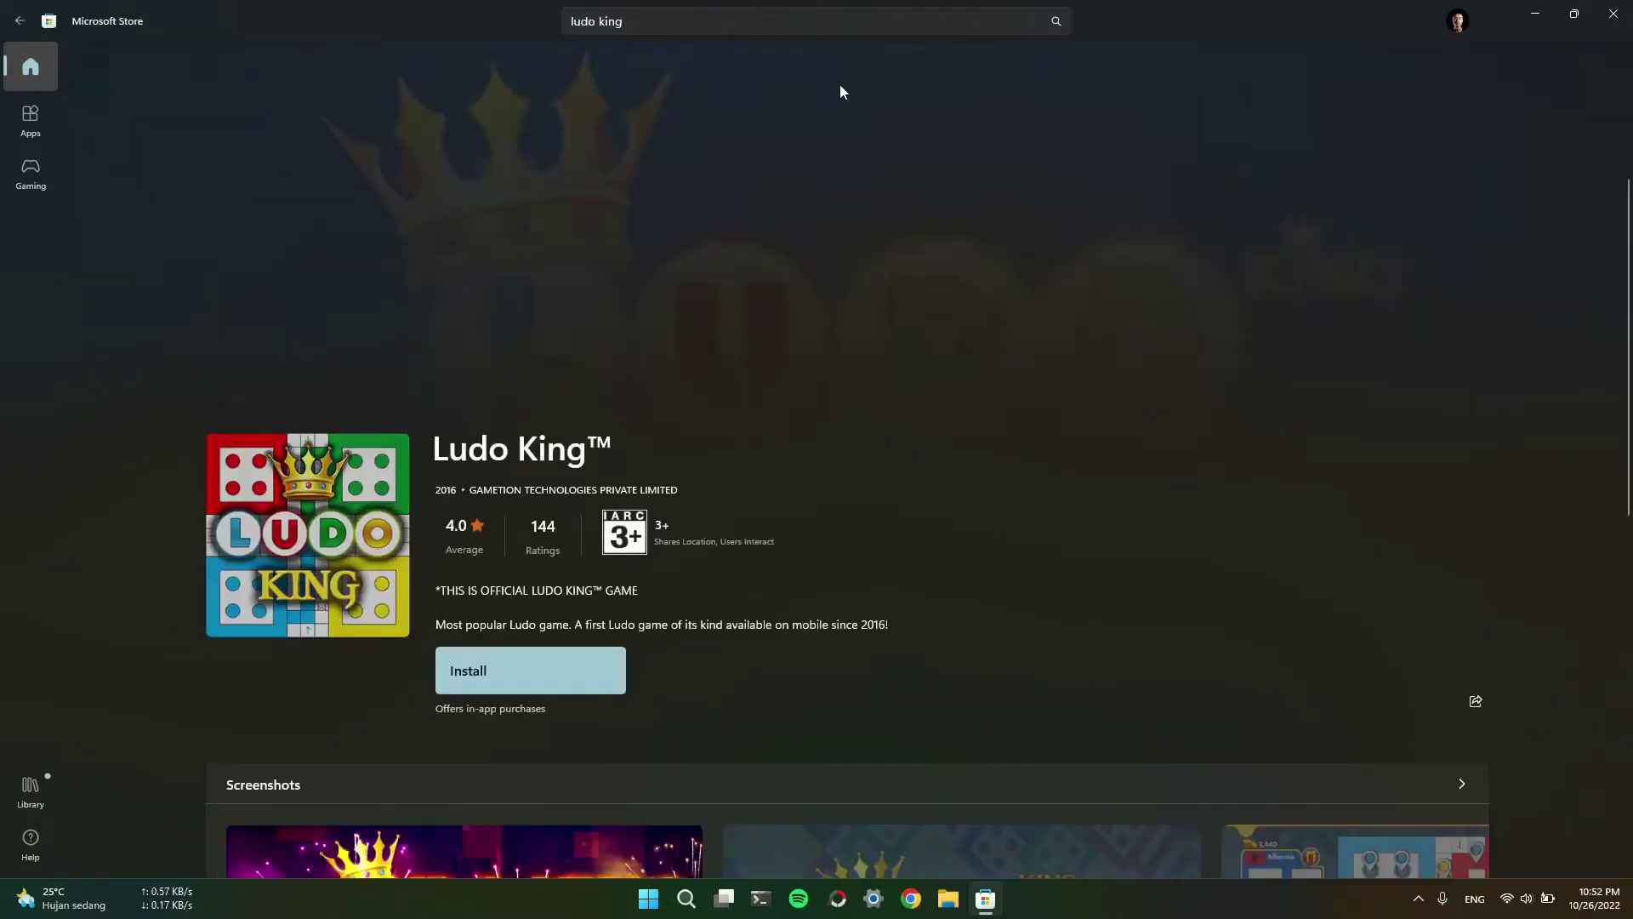
pyautogui.scroll(-8, 666, 536)
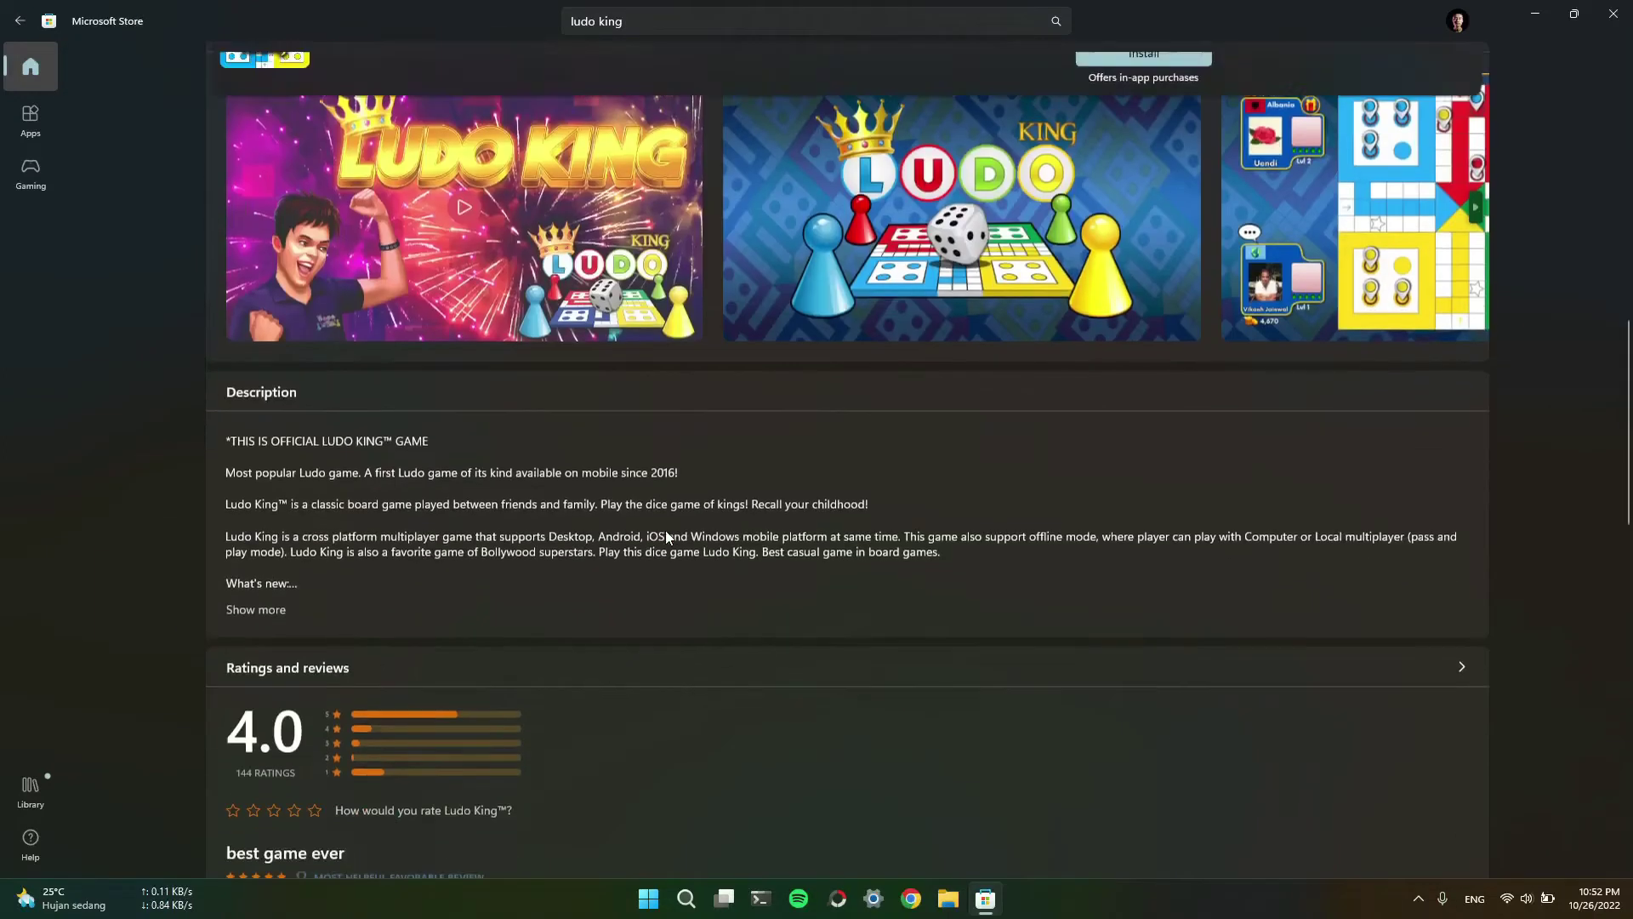
pyautogui.scroll(5, 666, 536)
pyautogui.scroll(-3, 666, 536)
pyautogui.scroll(4, 666, 536)
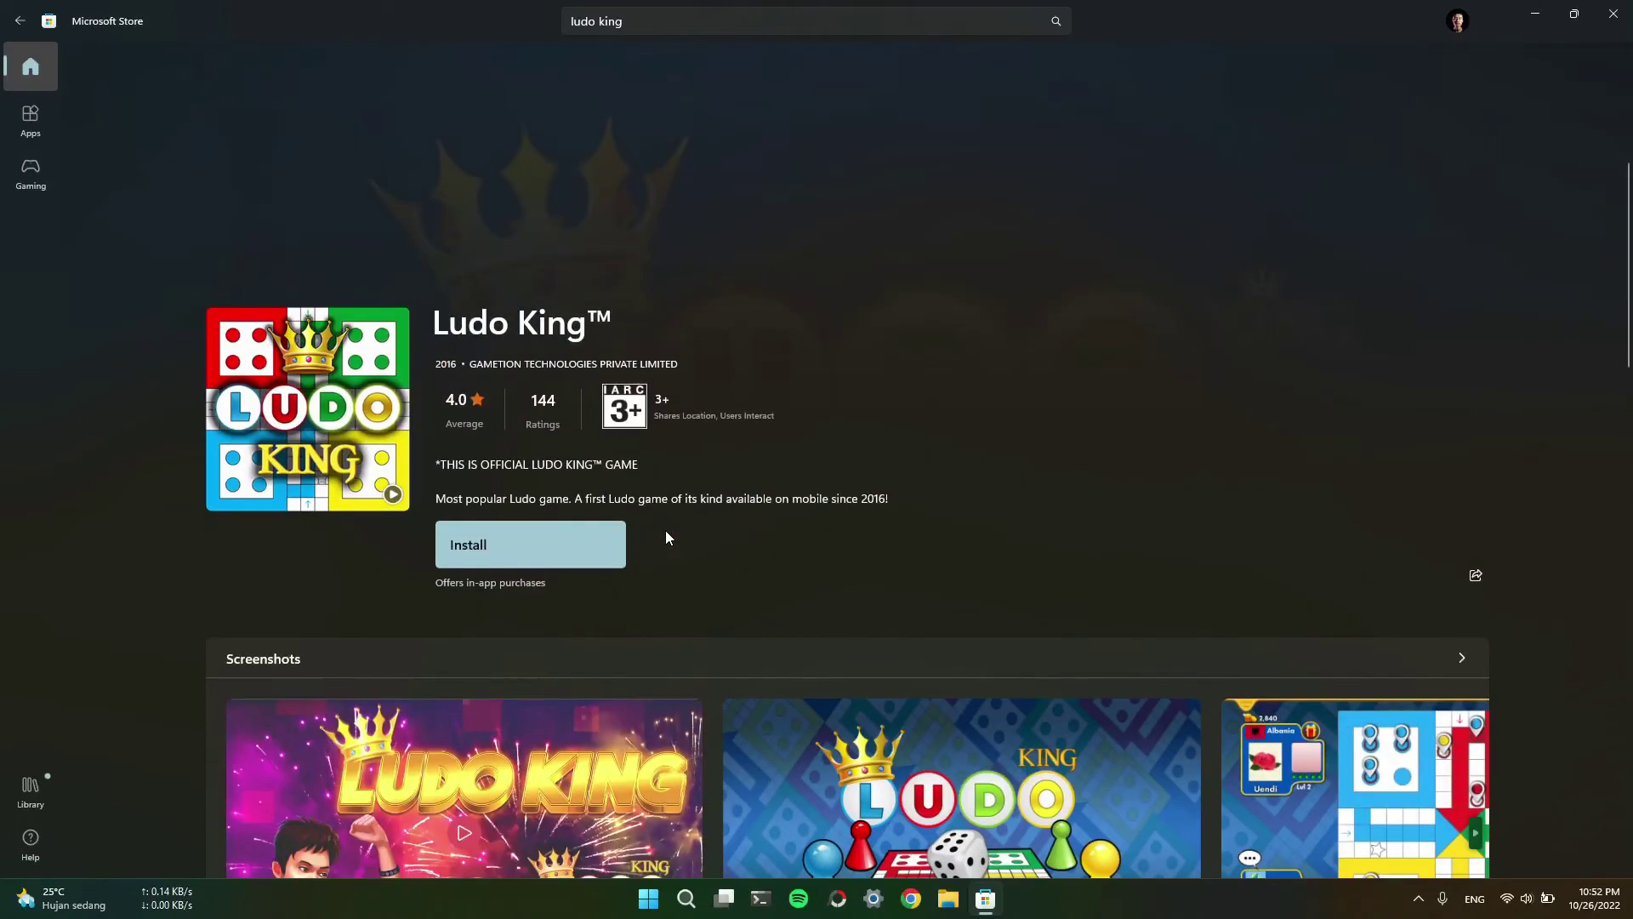
pyautogui.scroll(-4, 666, 536)
pyautogui.scroll(5, 665, 531)
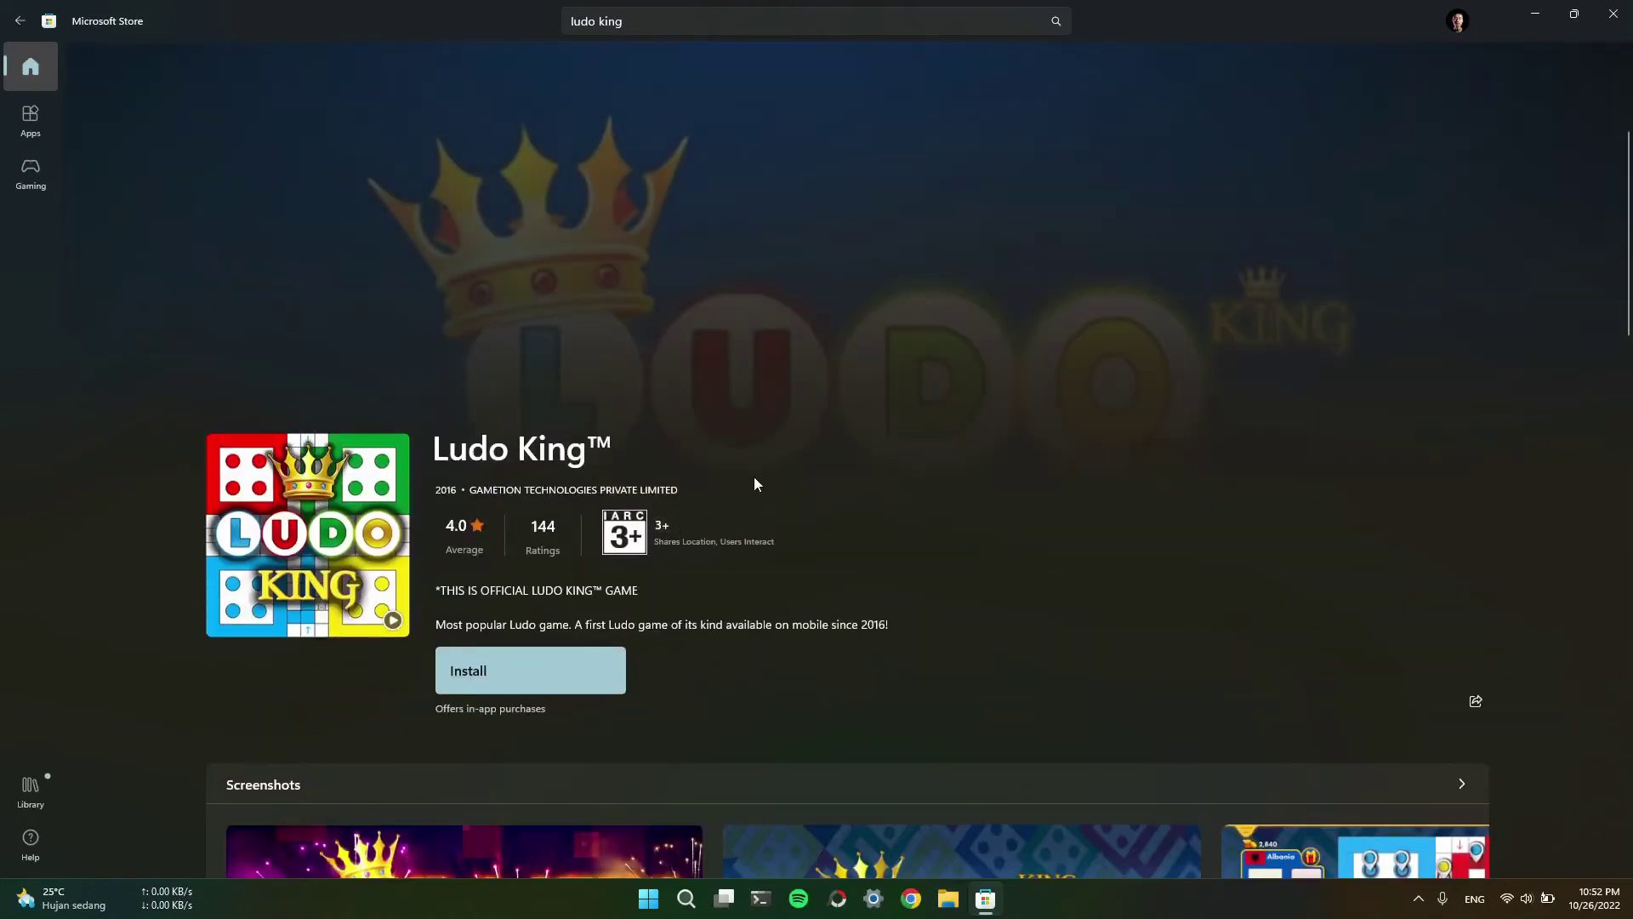
pyautogui.click(509, 678)
pyautogui.click(1613, 13)
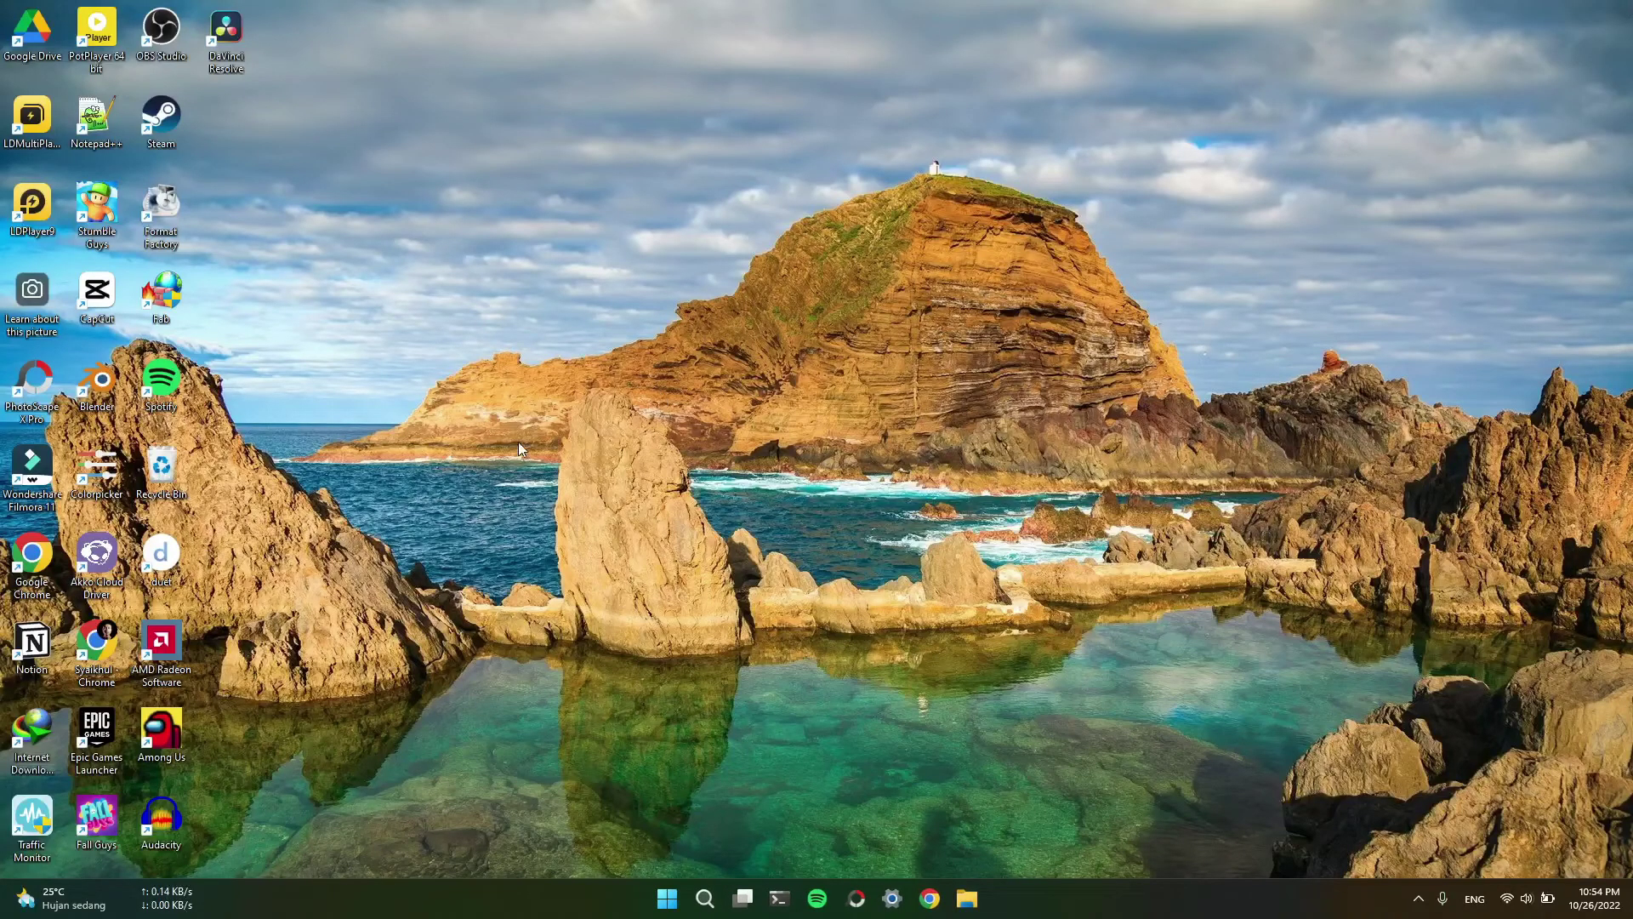
# Step: Launch Ludo King, continue with English as the language, and agree to the privacy policy
pyautogui.click(667, 898)
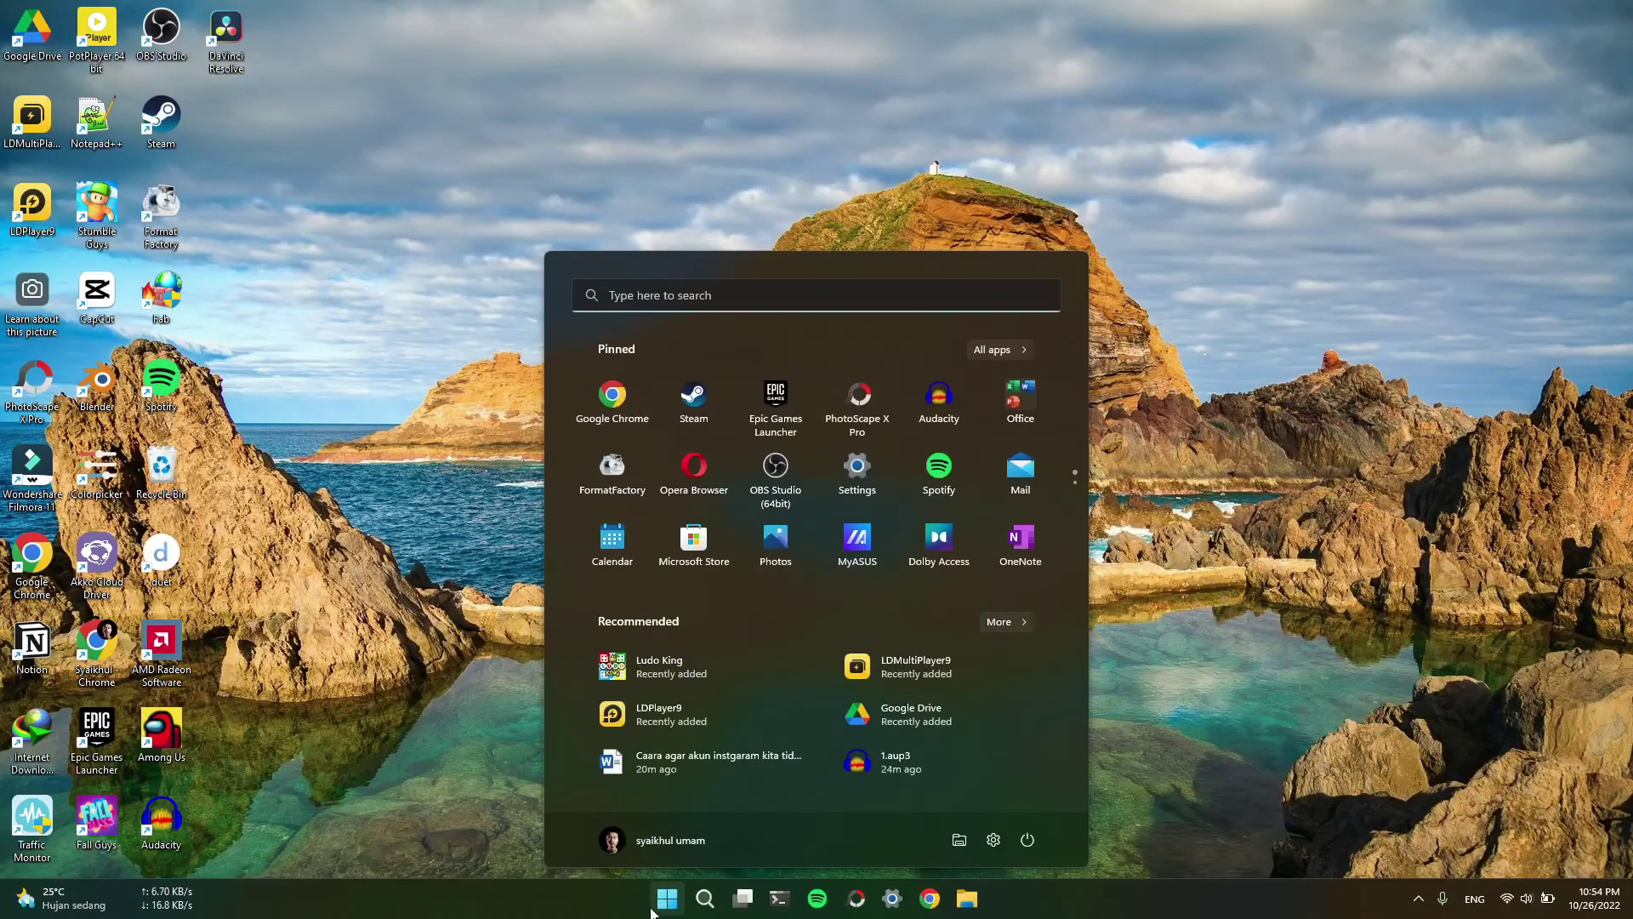
pyautogui.click(676, 664)
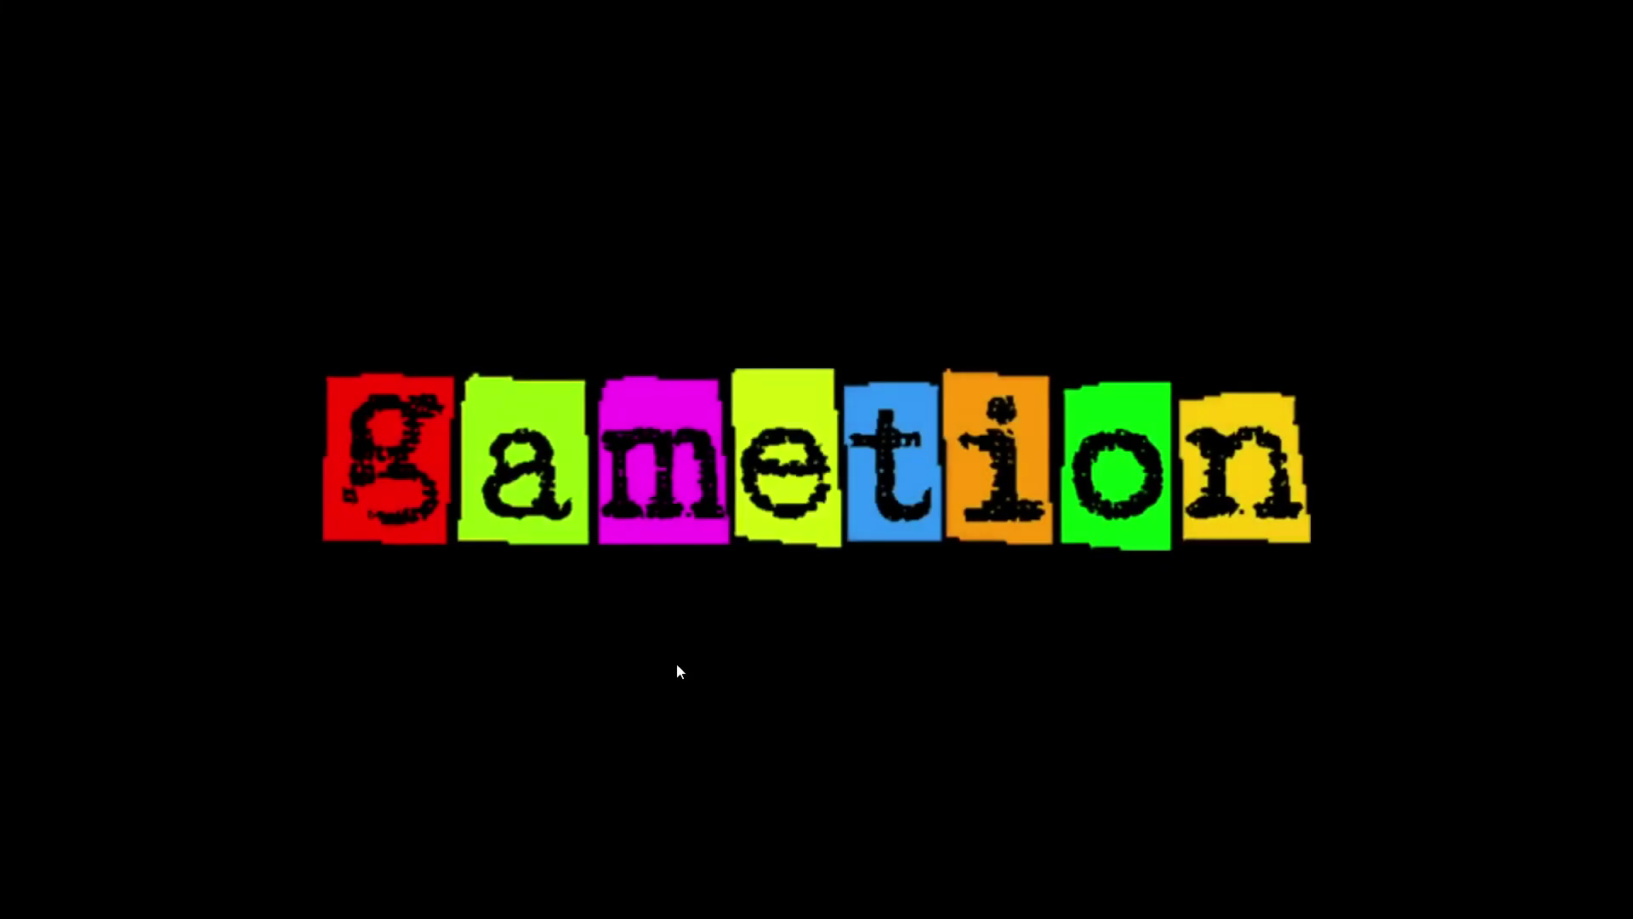
pyautogui.press('XF86AudioLowerVolume')
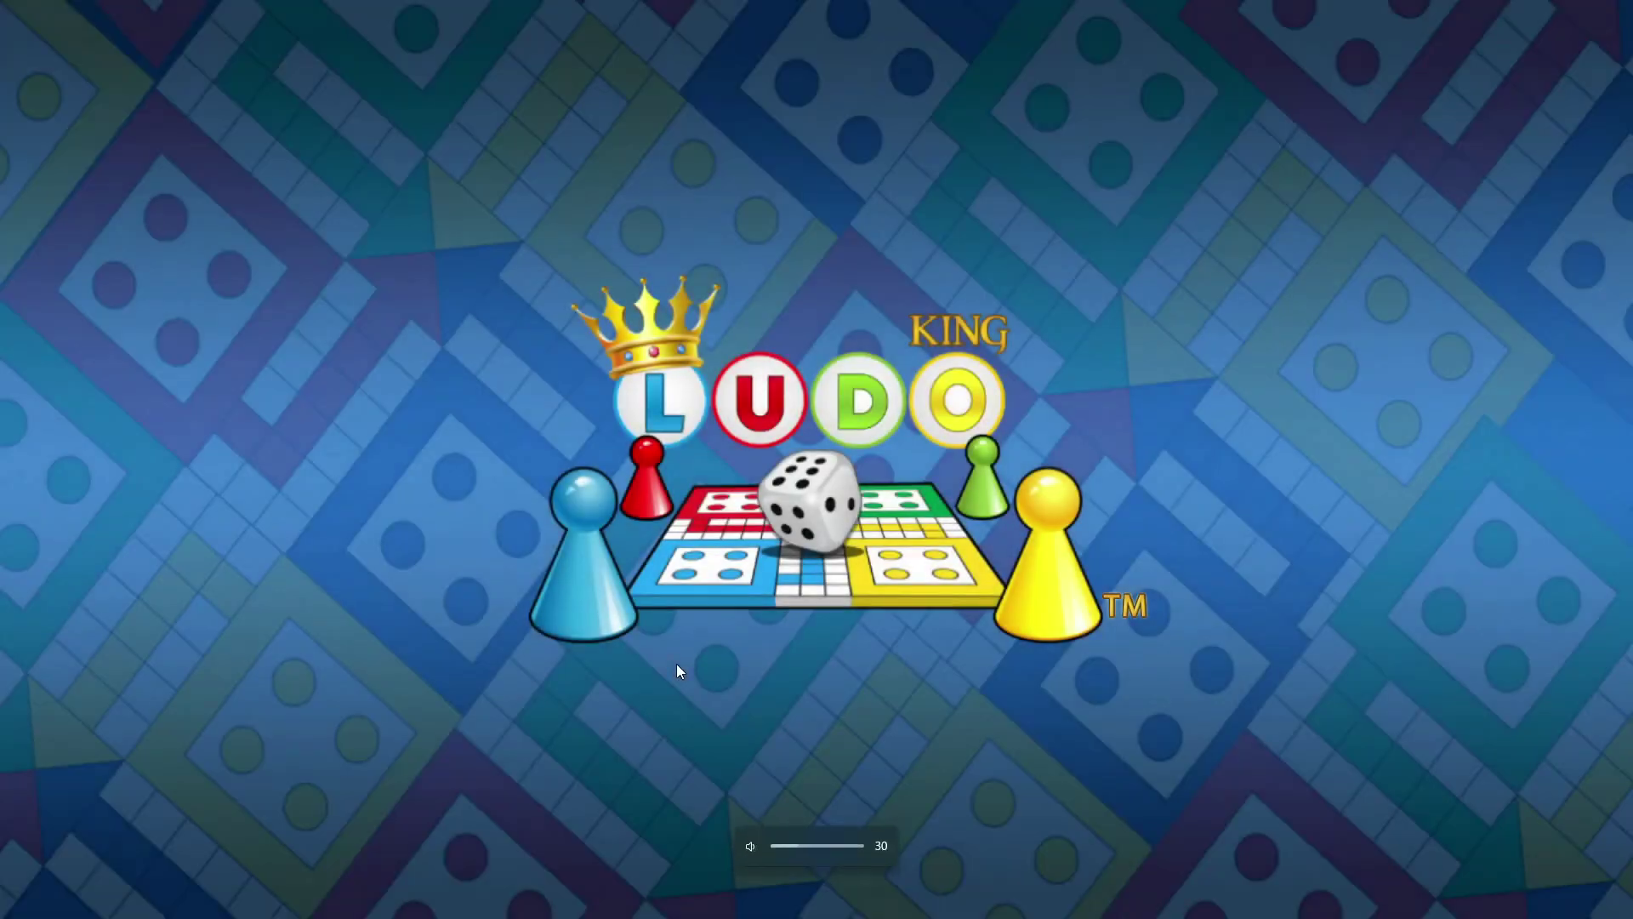
pyautogui.press('XF86AudioLowerVolume')
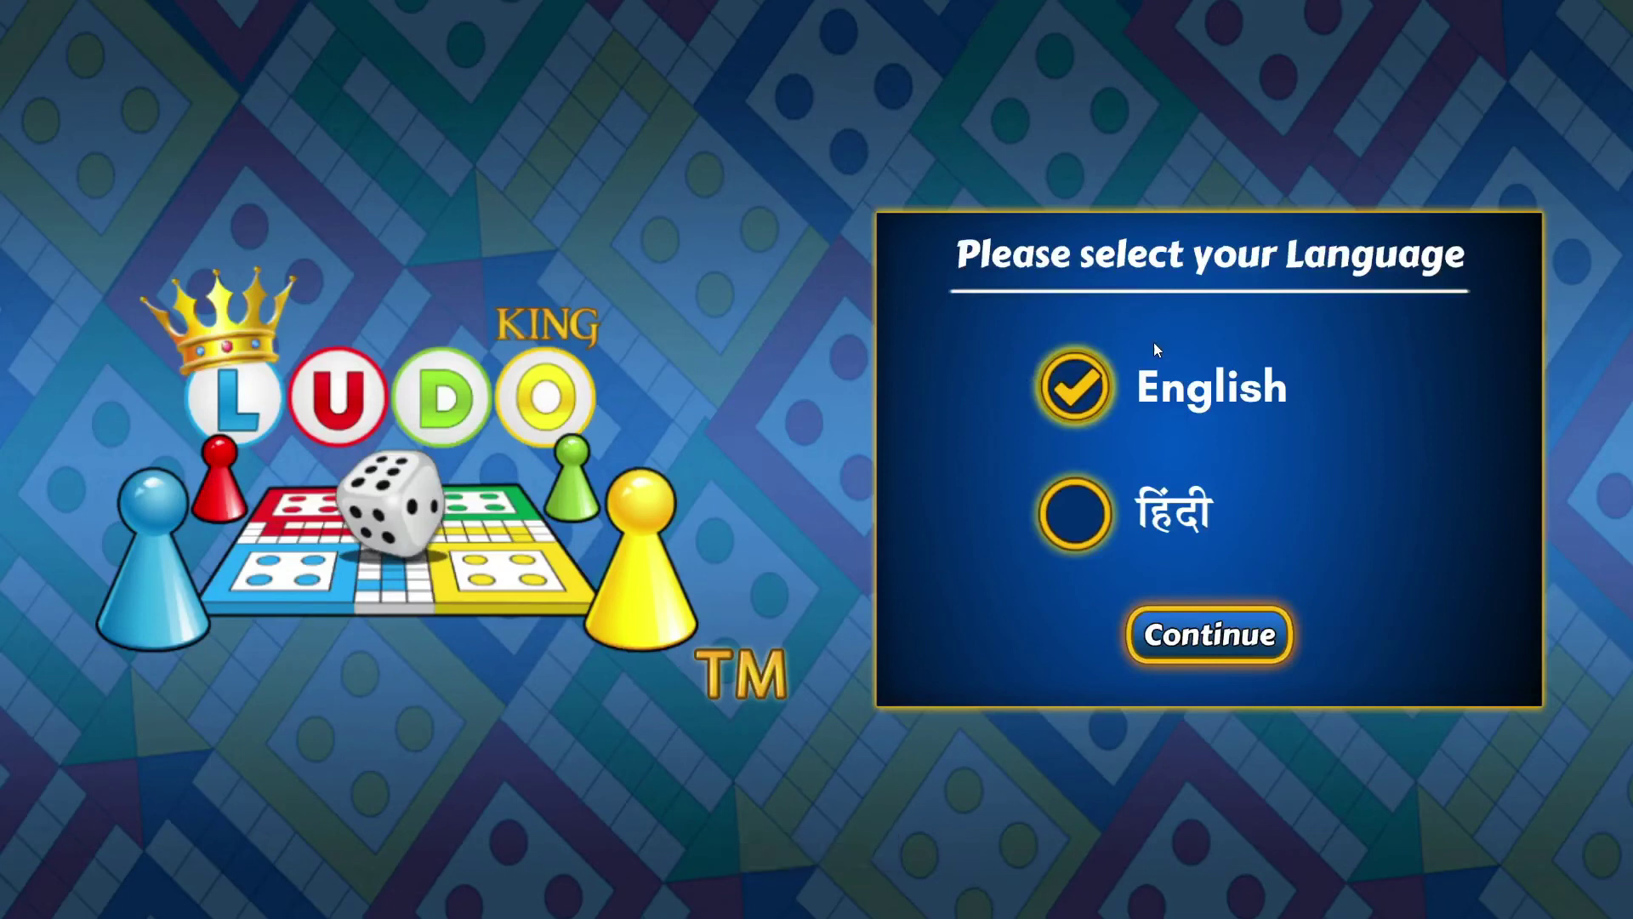
pyautogui.click(1189, 651)
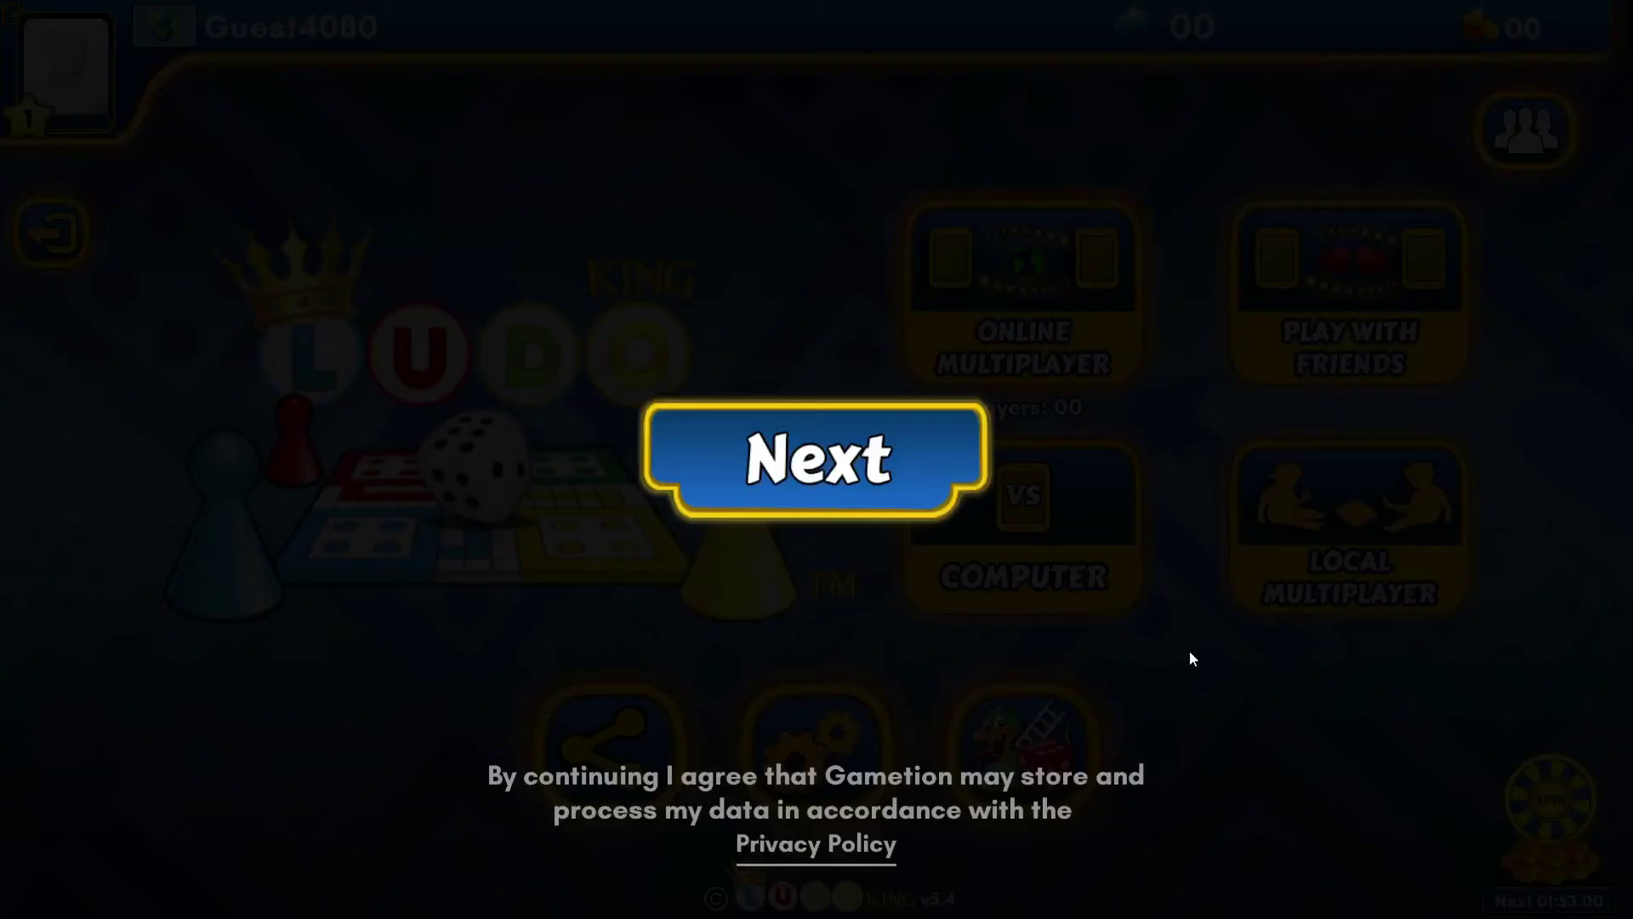
pyautogui.click(752, 494)
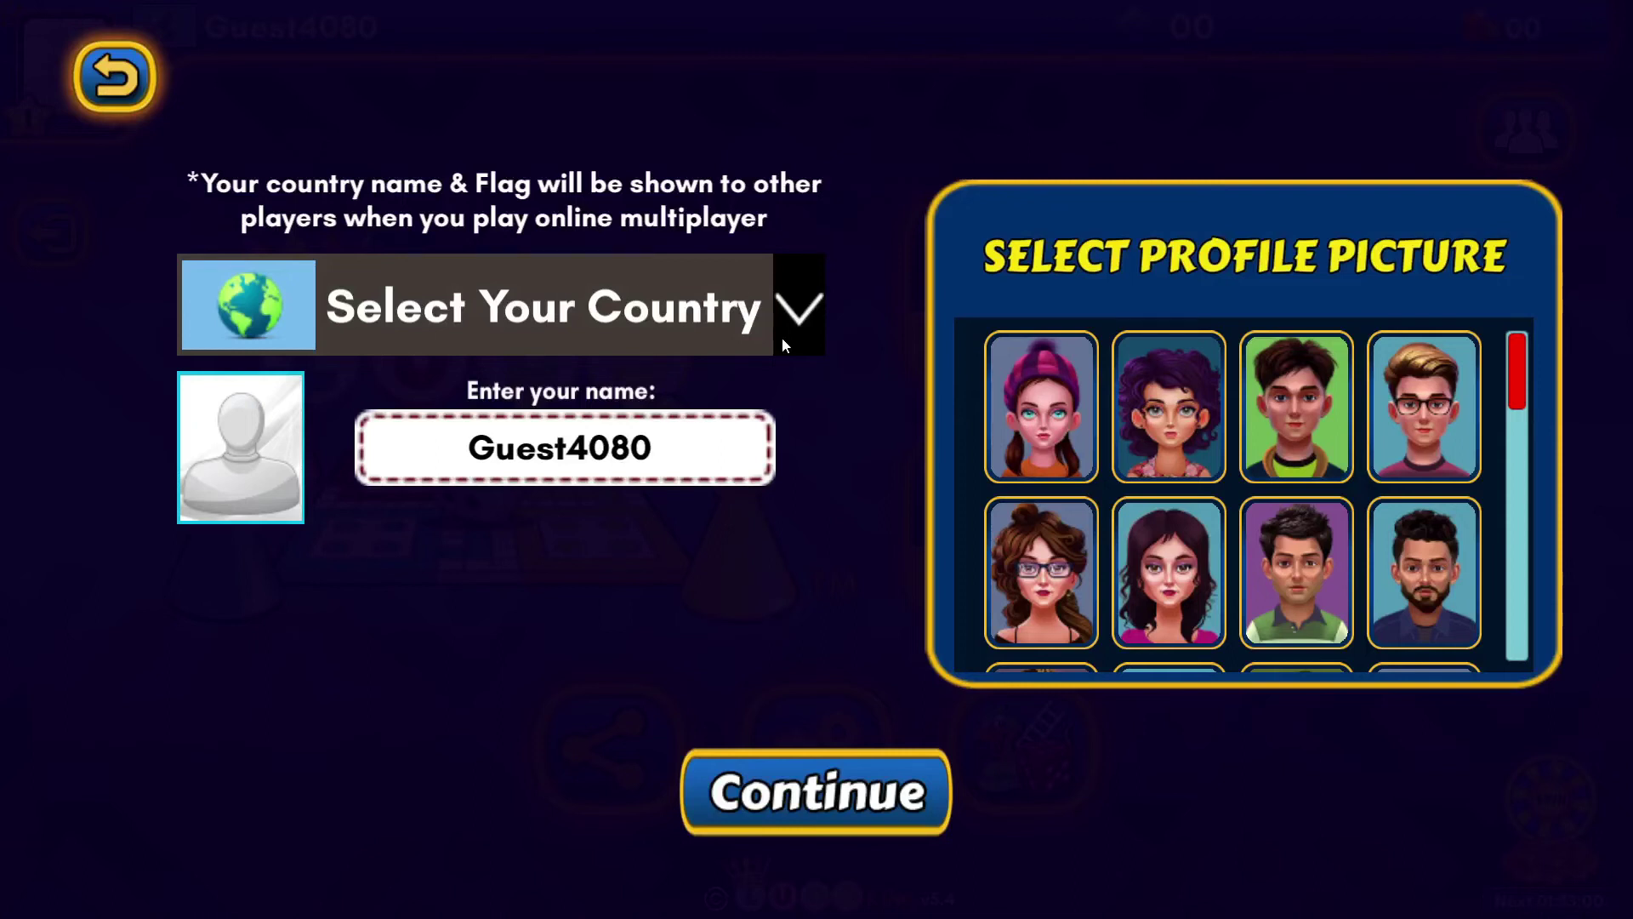
# Step: Set the player's country to Indonesia, keeping the default guest name and picture, and lower the system volume
pyautogui.click(789, 316)
pyautogui.scroll(-3, 545, 536)
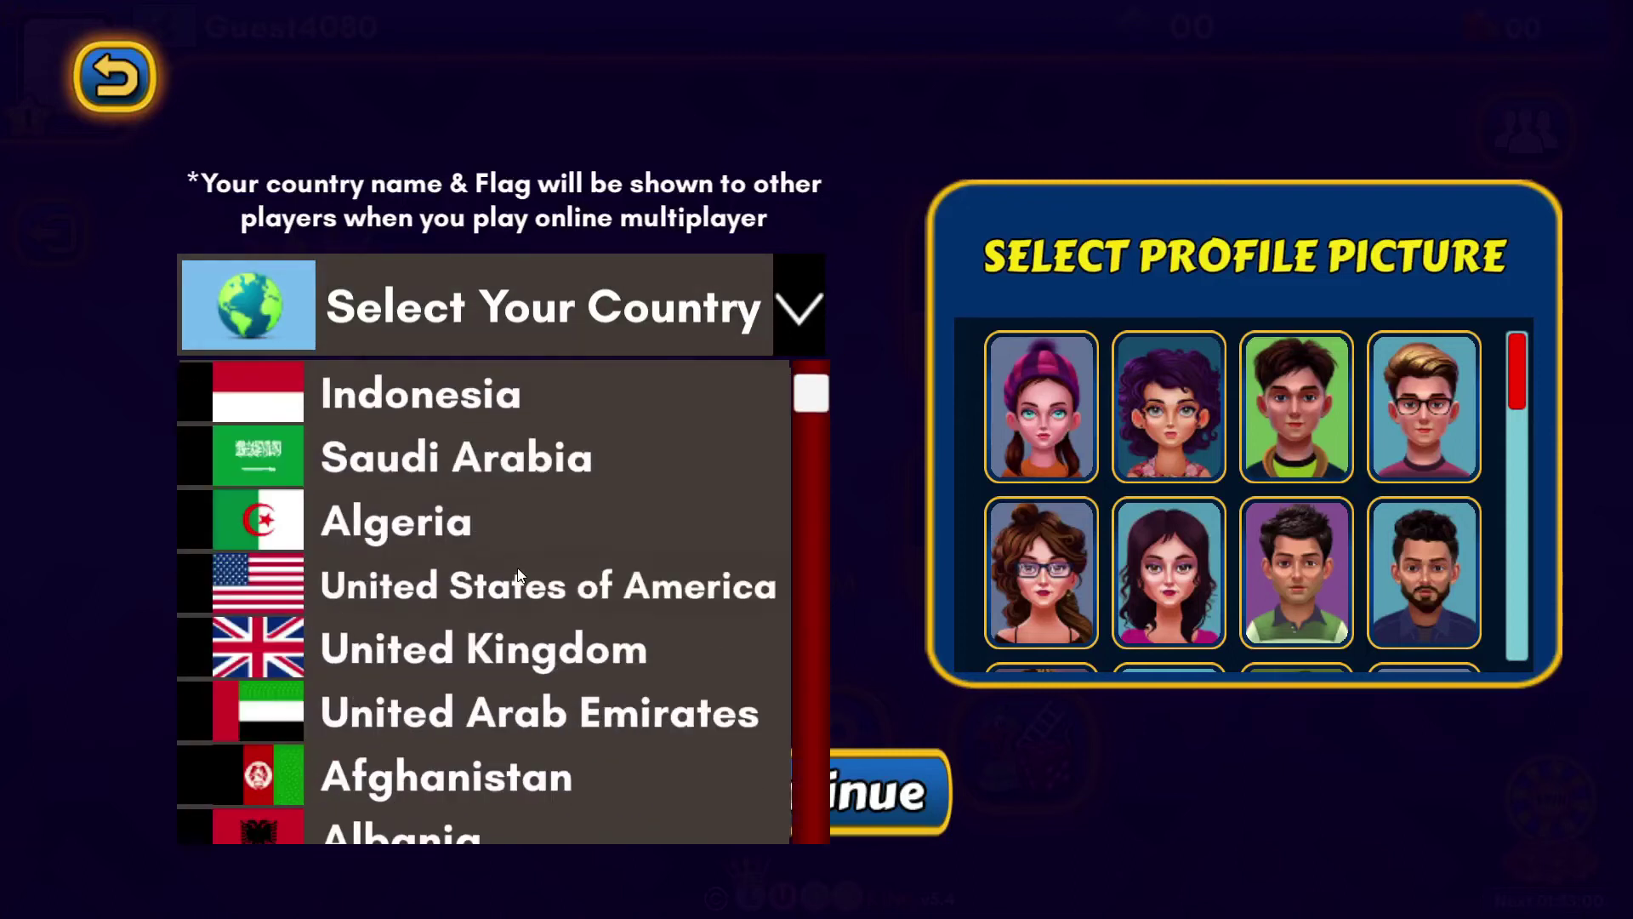
pyautogui.scroll(1, 513, 522)
pyautogui.click(398, 398)
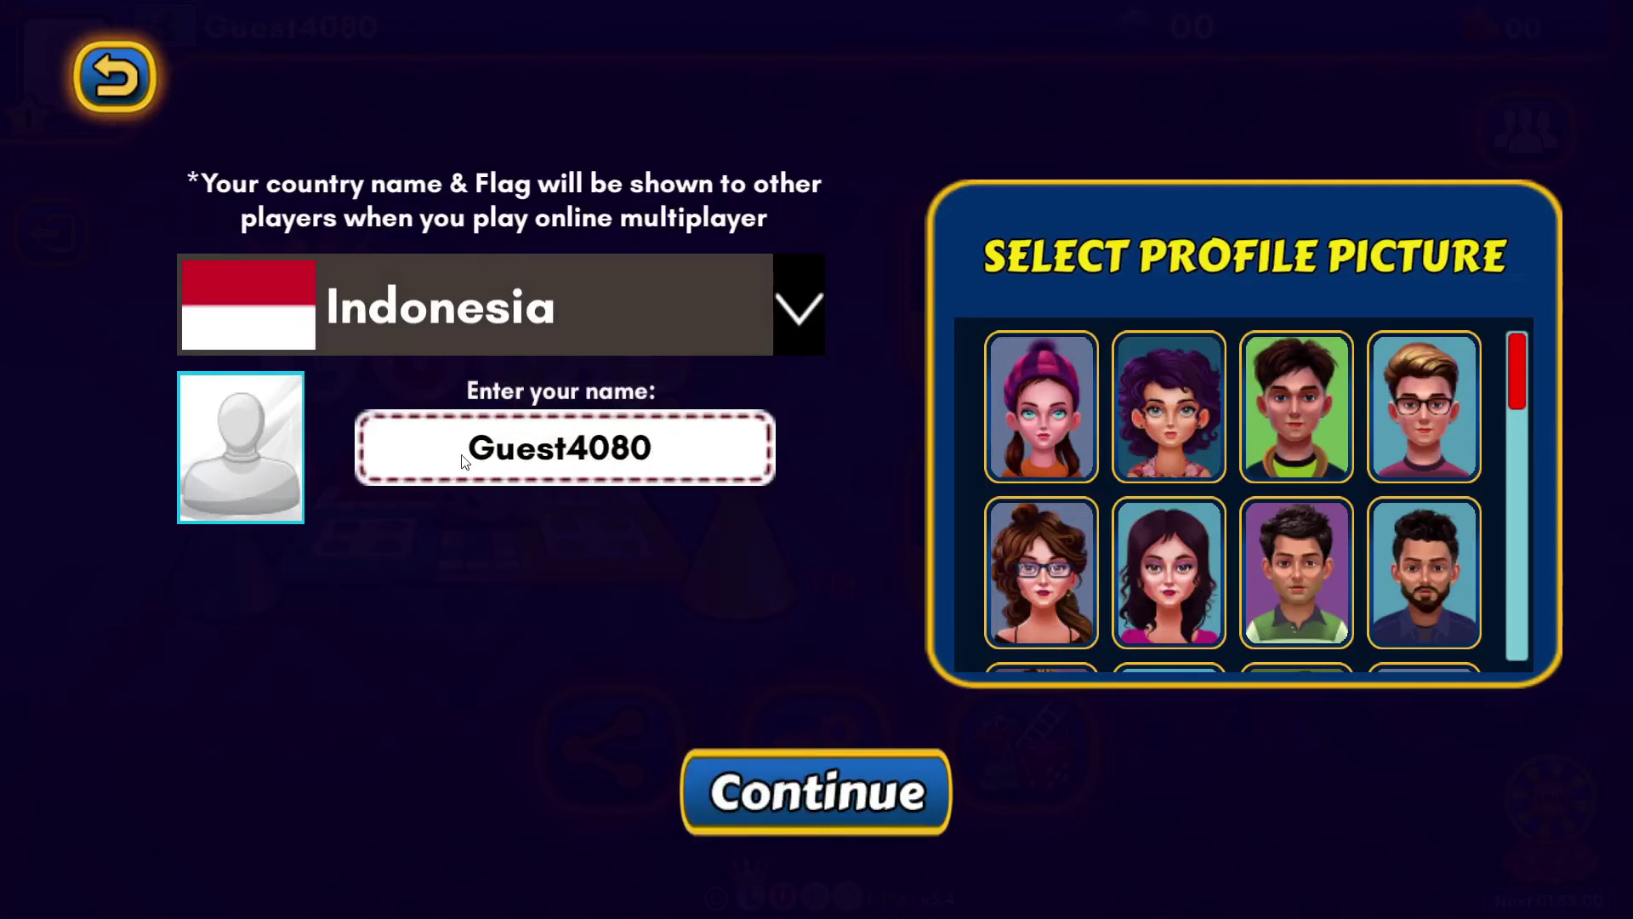
pyautogui.click(828, 808)
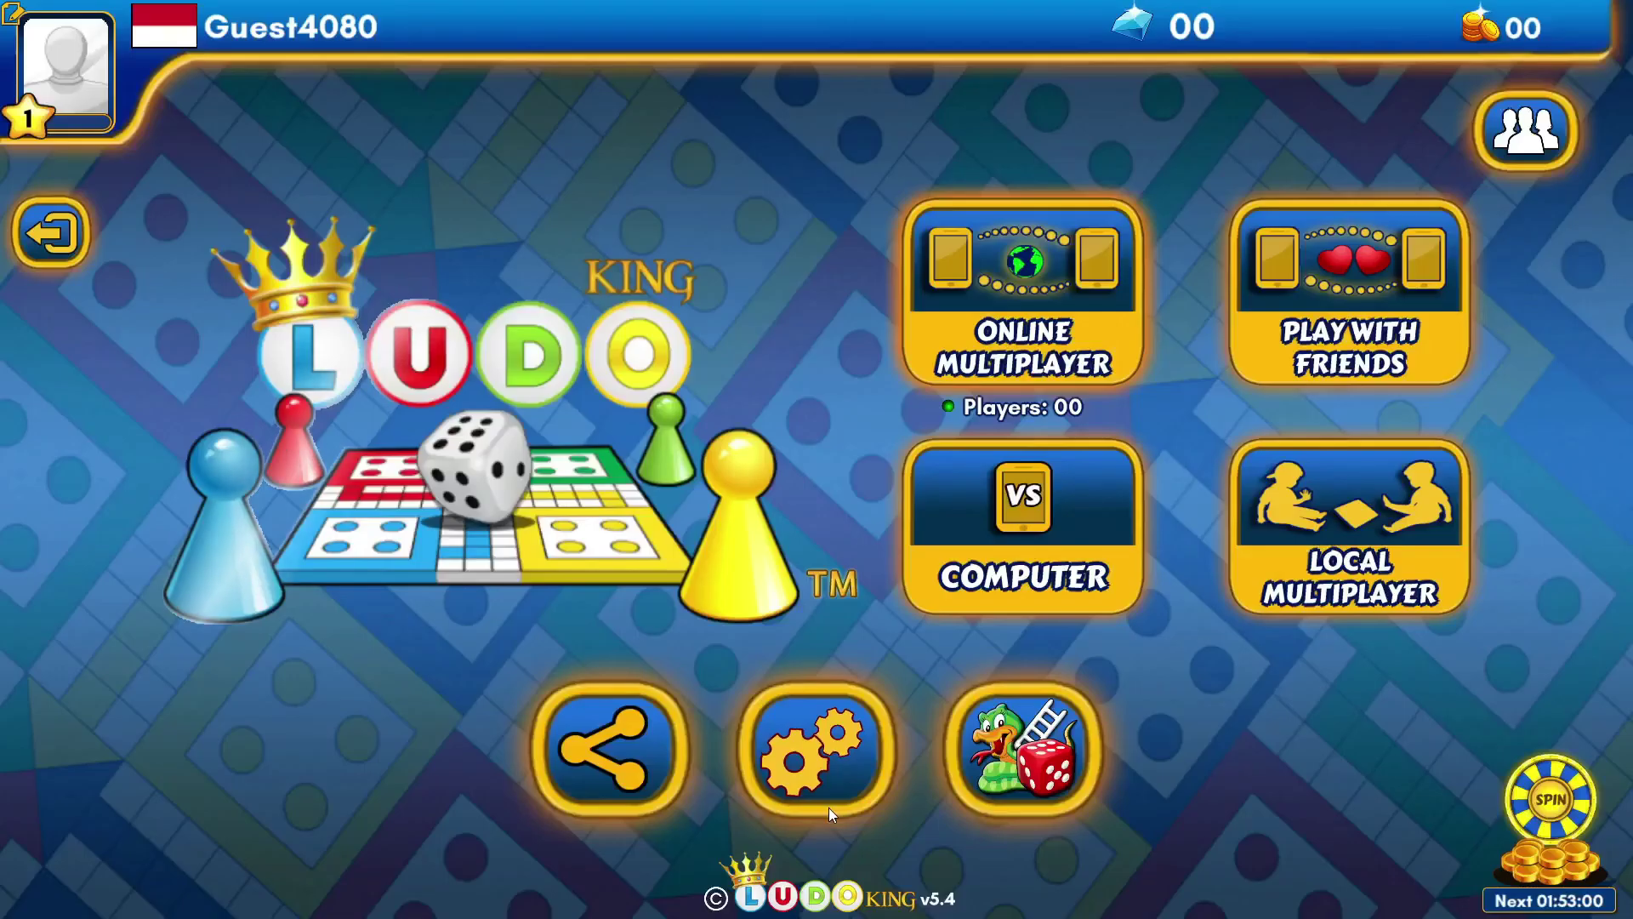
pyautogui.press('XF86AudioLowerVolume')
pyautogui.press('XF86AudioLowerVolume')
pyautogui.press('XF86AudioLowerVolume')
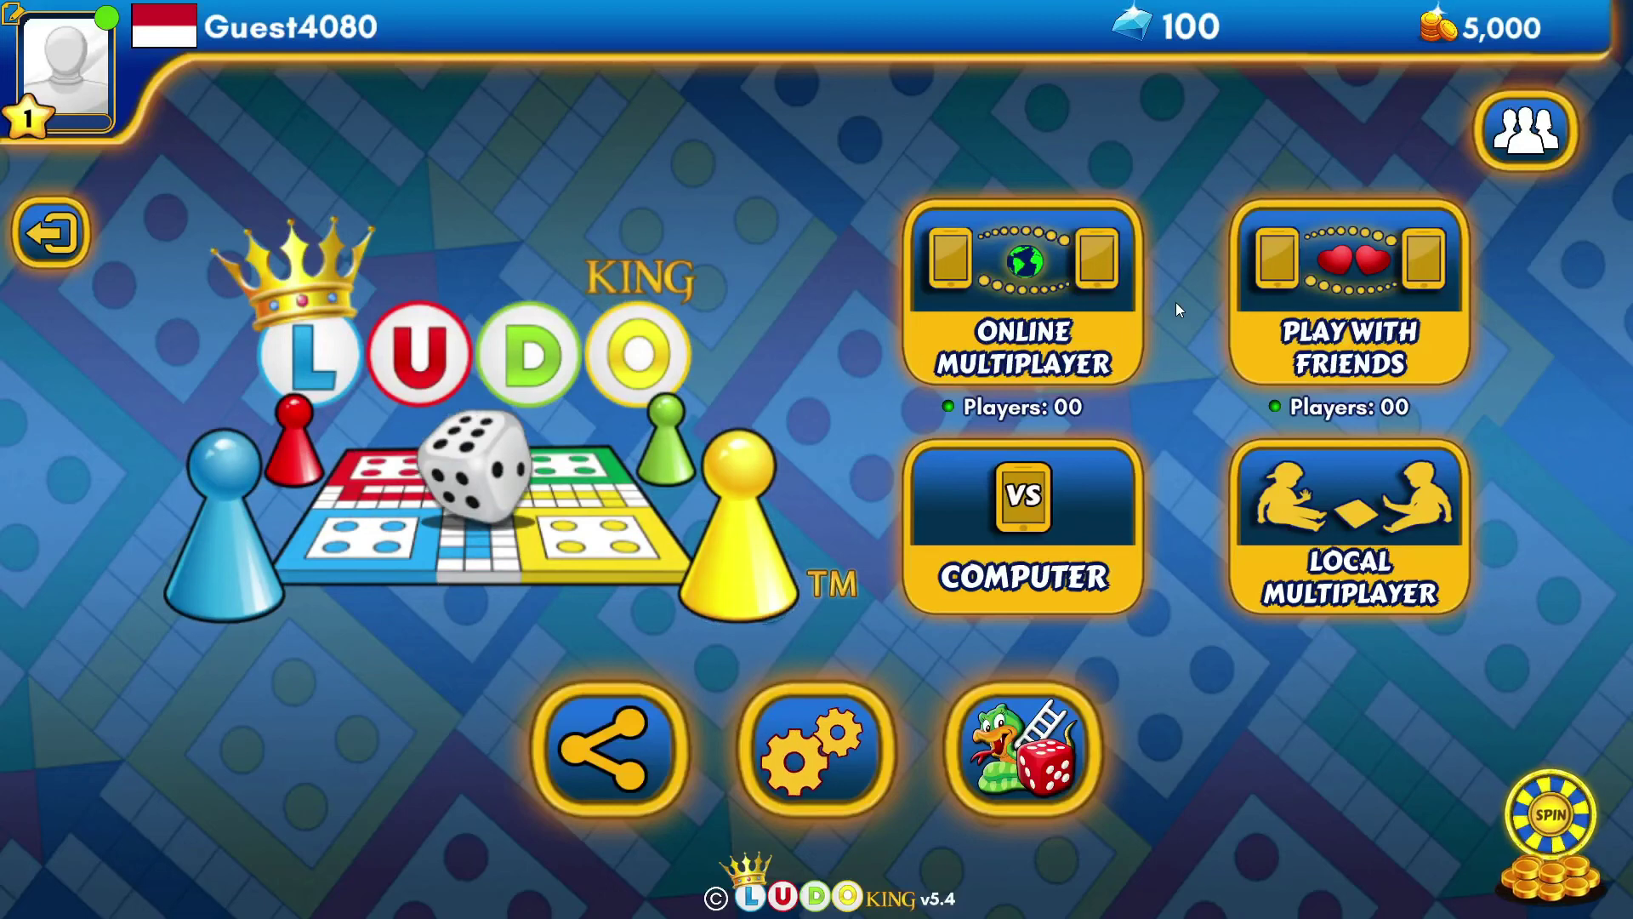
# Step: Start a Popular online multiplayer match with an entry amount of 1,000, and try to go back from the matchmaking screen
pyautogui.click(1041, 287)
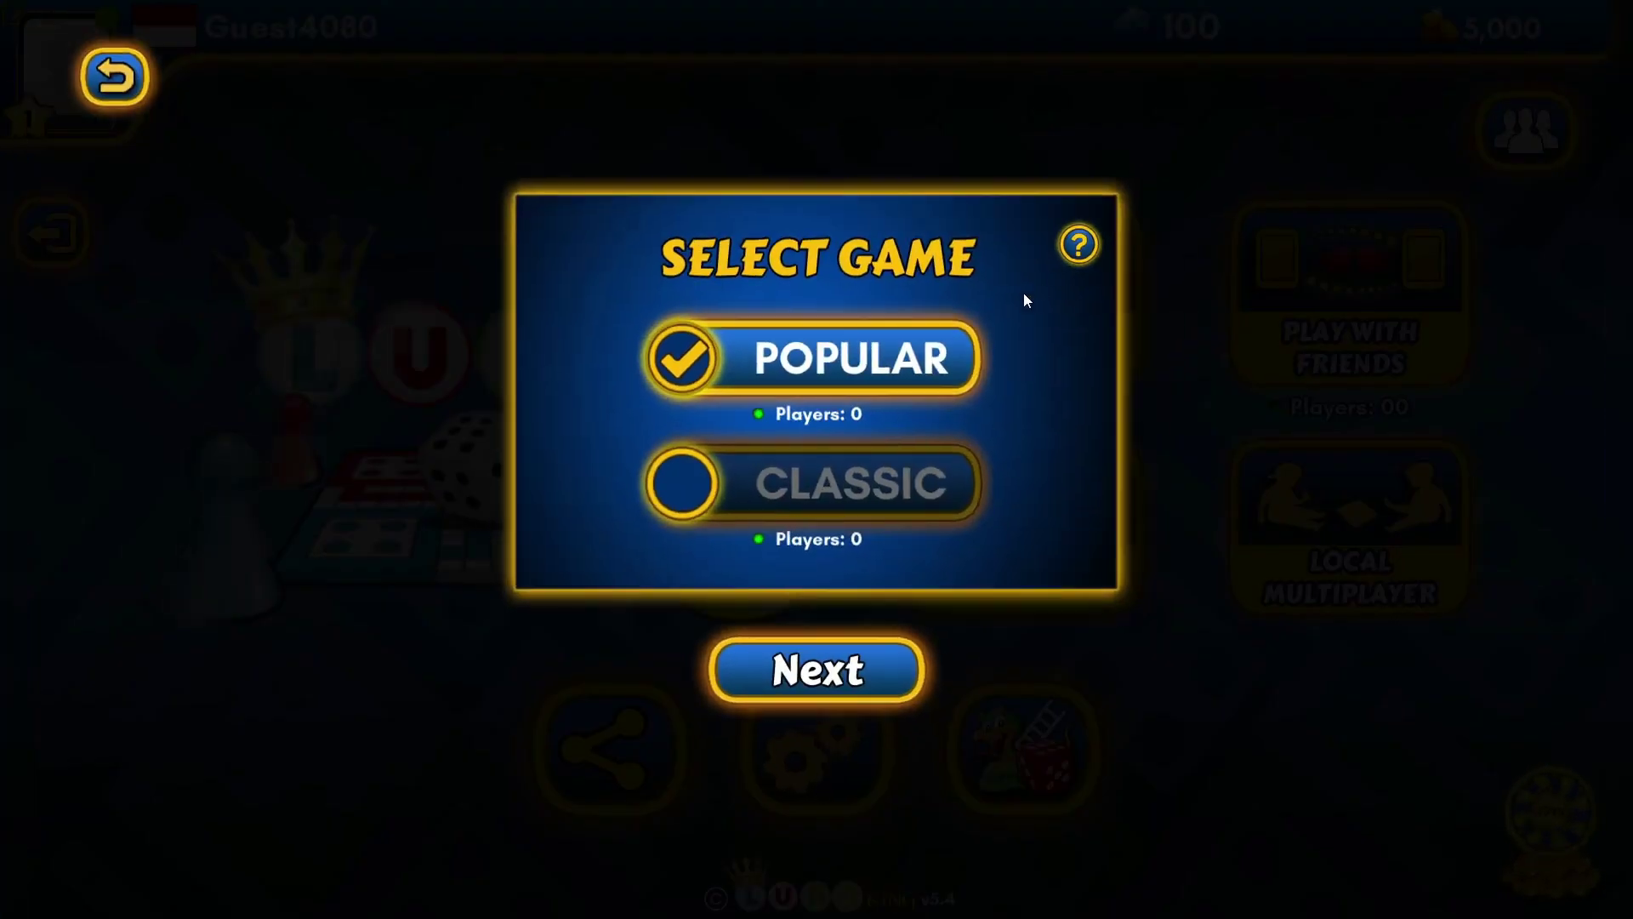
pyautogui.click(812, 680)
pyautogui.click(1167, 763)
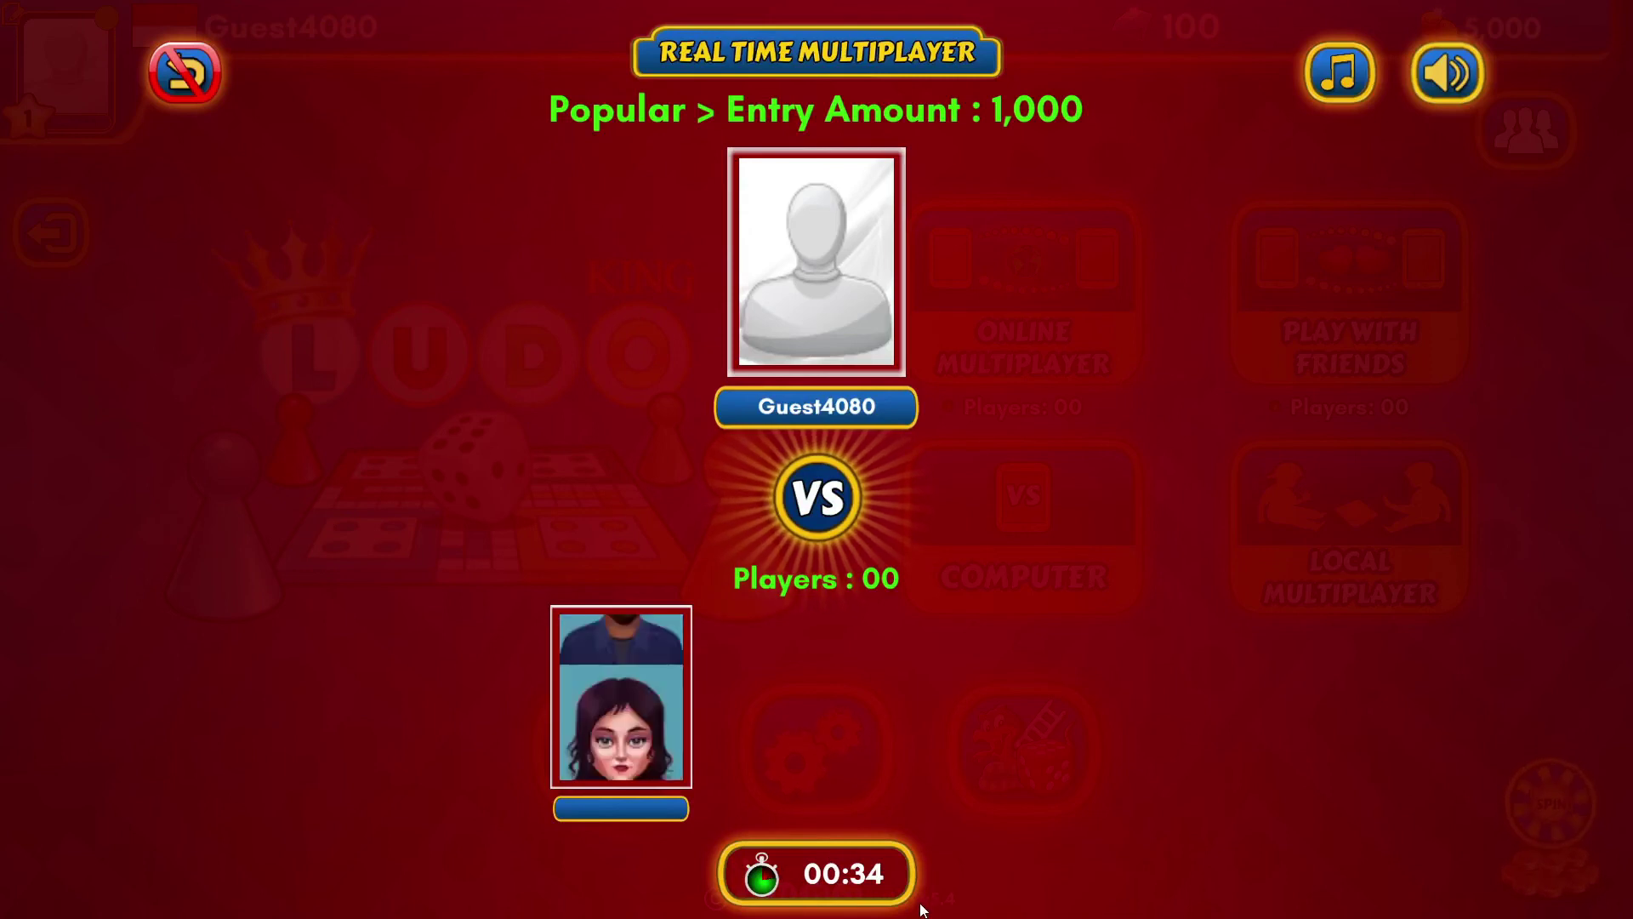
pyautogui.click(207, 66)
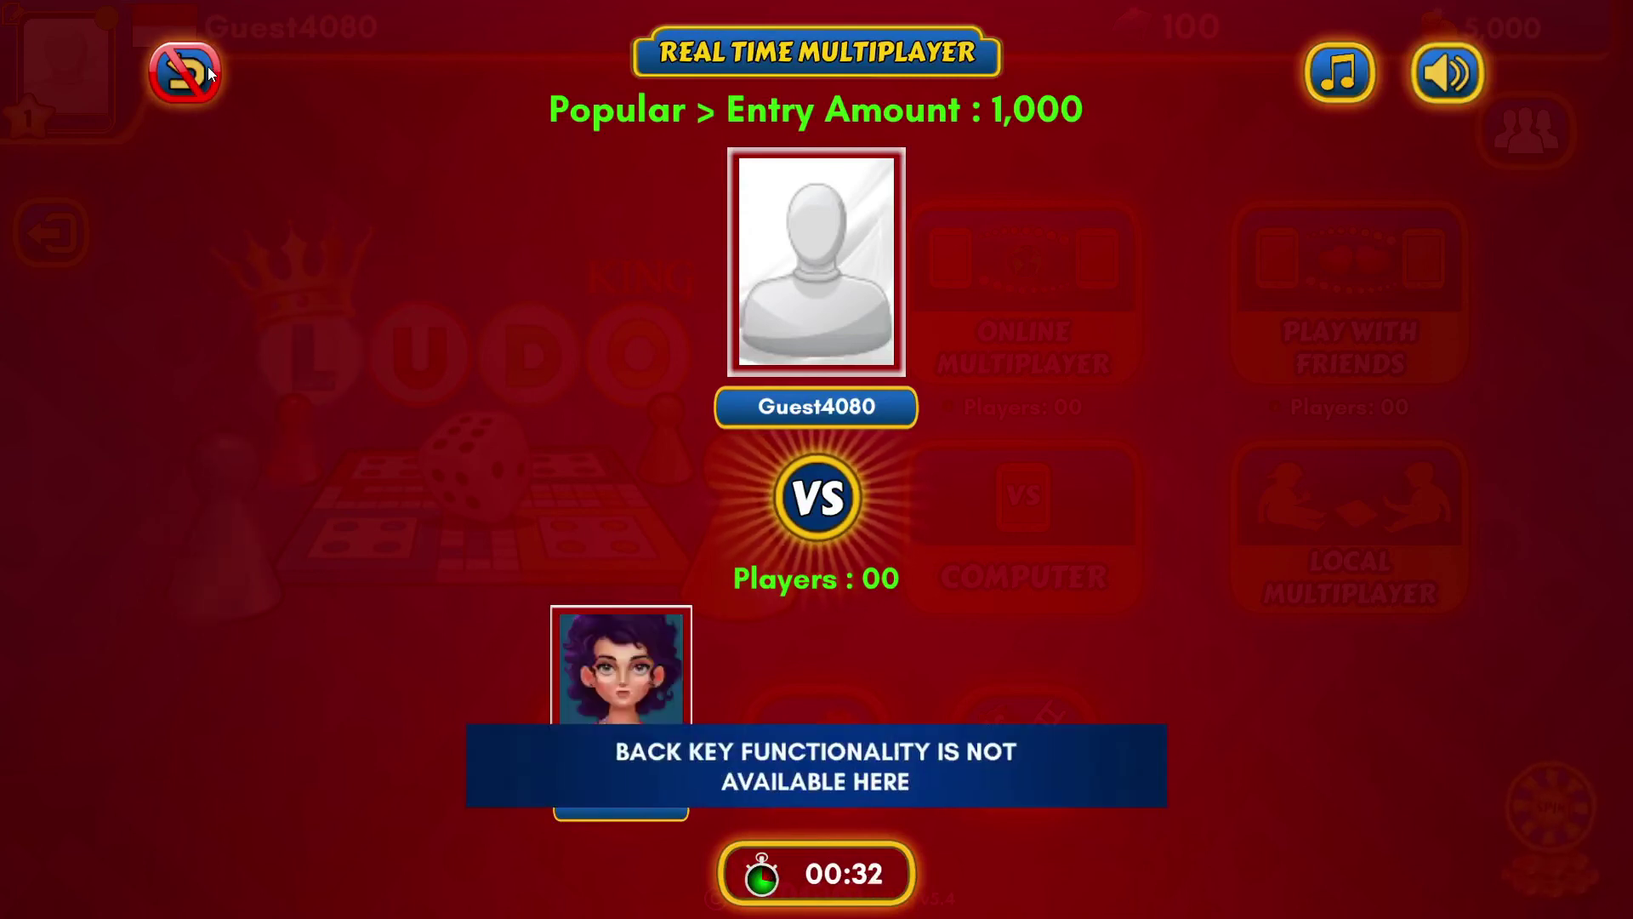